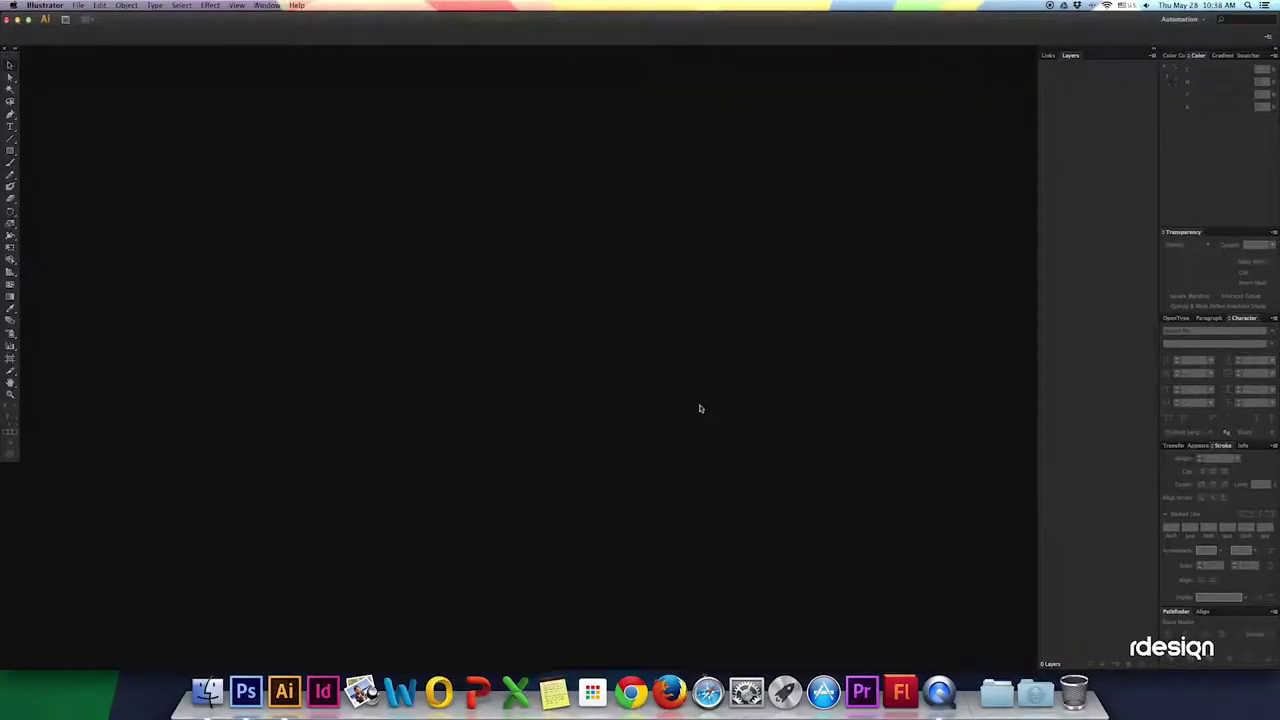
# Create a new document with default settings and place the pencil cat sketch on the artboard.
pyautogui.press('super+n')
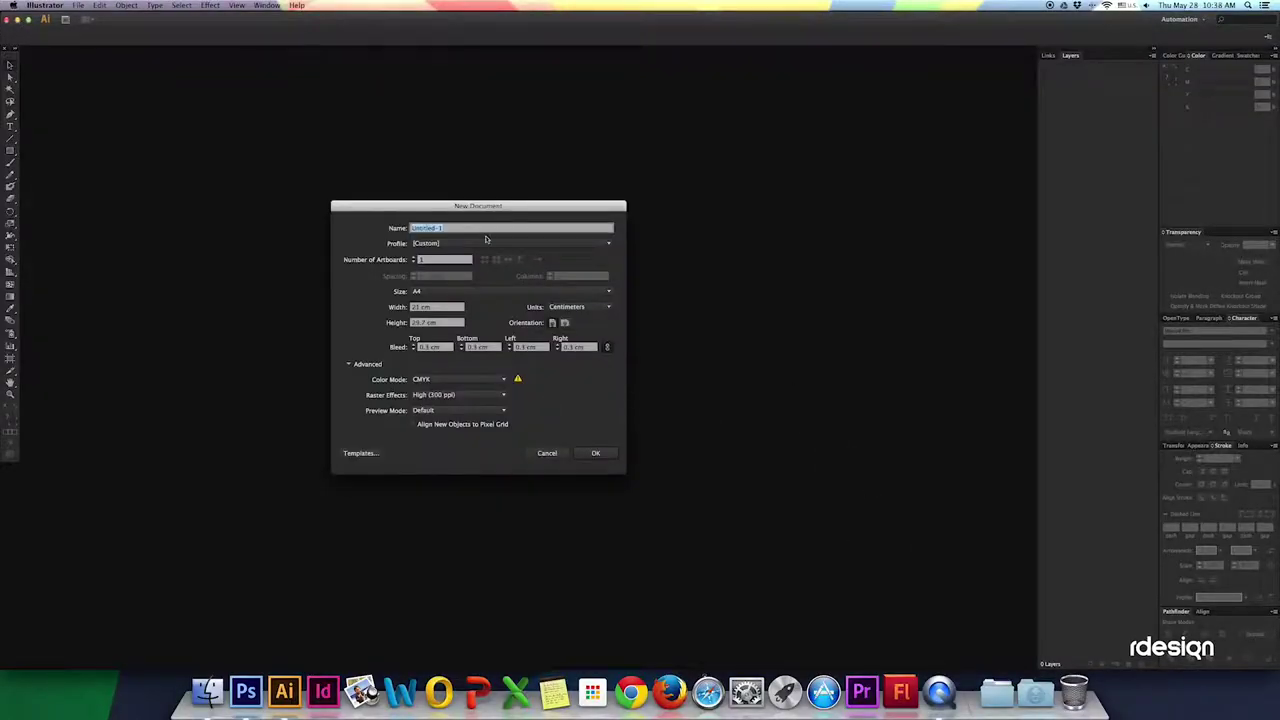
pyautogui.click(751, 453)
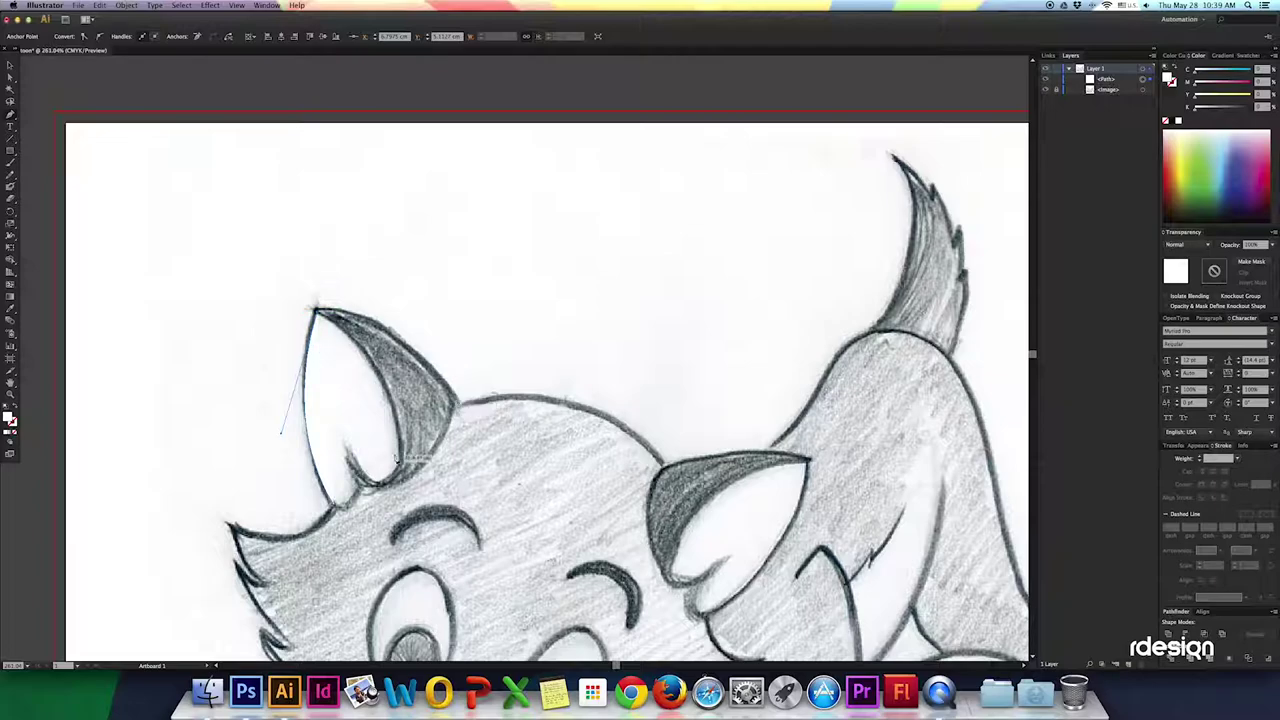
# Trace both ear outlines as unfilled paths and drag a copy of the green eye oval over the left eye.
pyautogui.click(401, 447)
pyautogui.press('/')
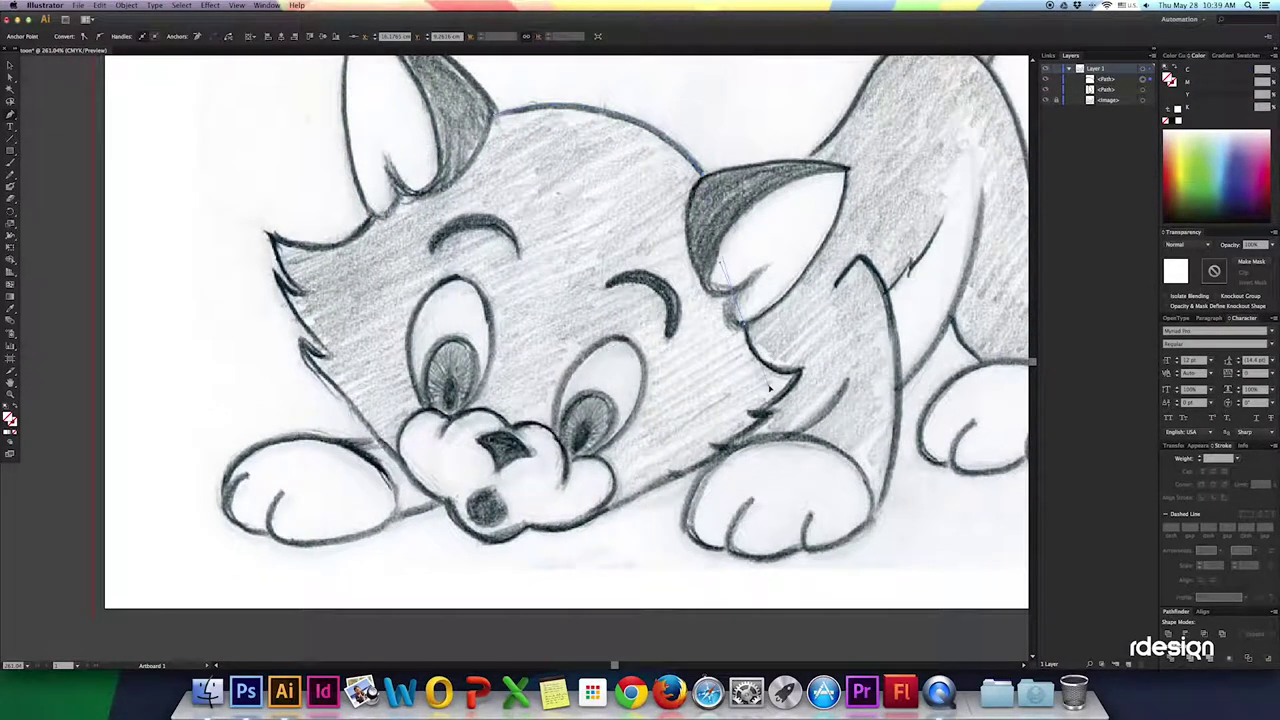
pyautogui.click(741, 322)
pyautogui.click(773, 362)
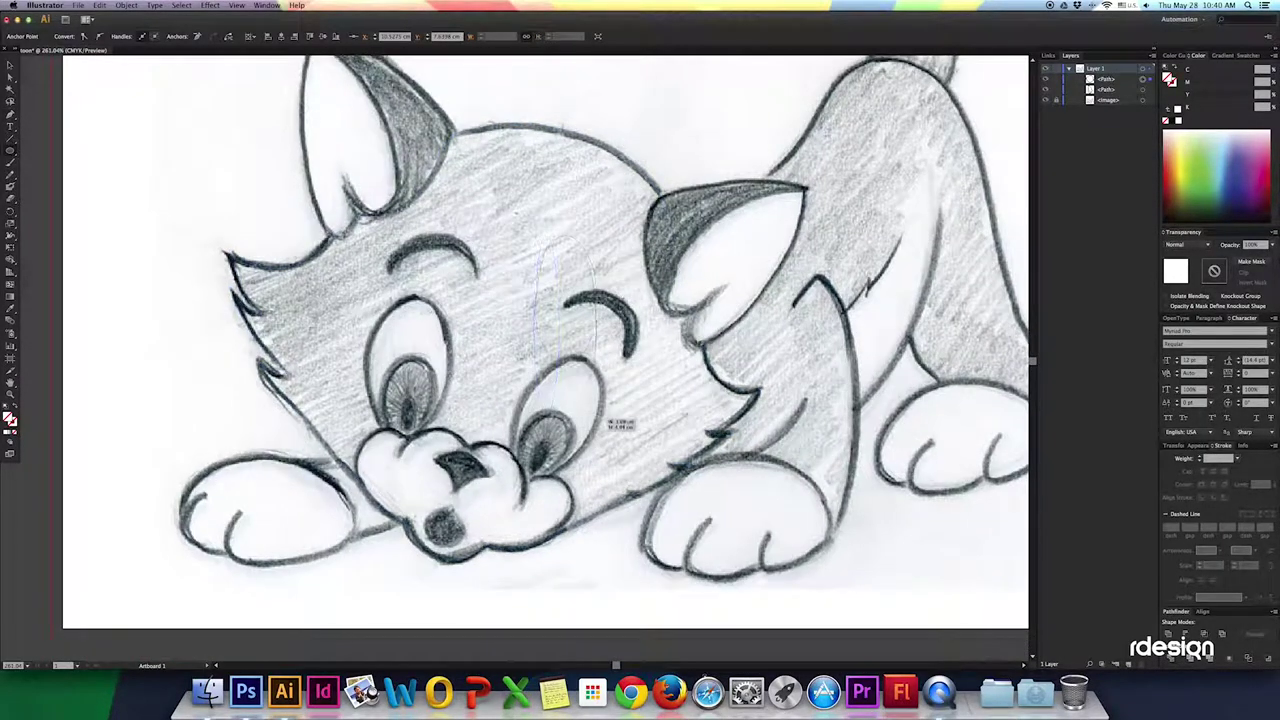
pyautogui.moveTo(569, 414); pyautogui.dragTo(421, 364)
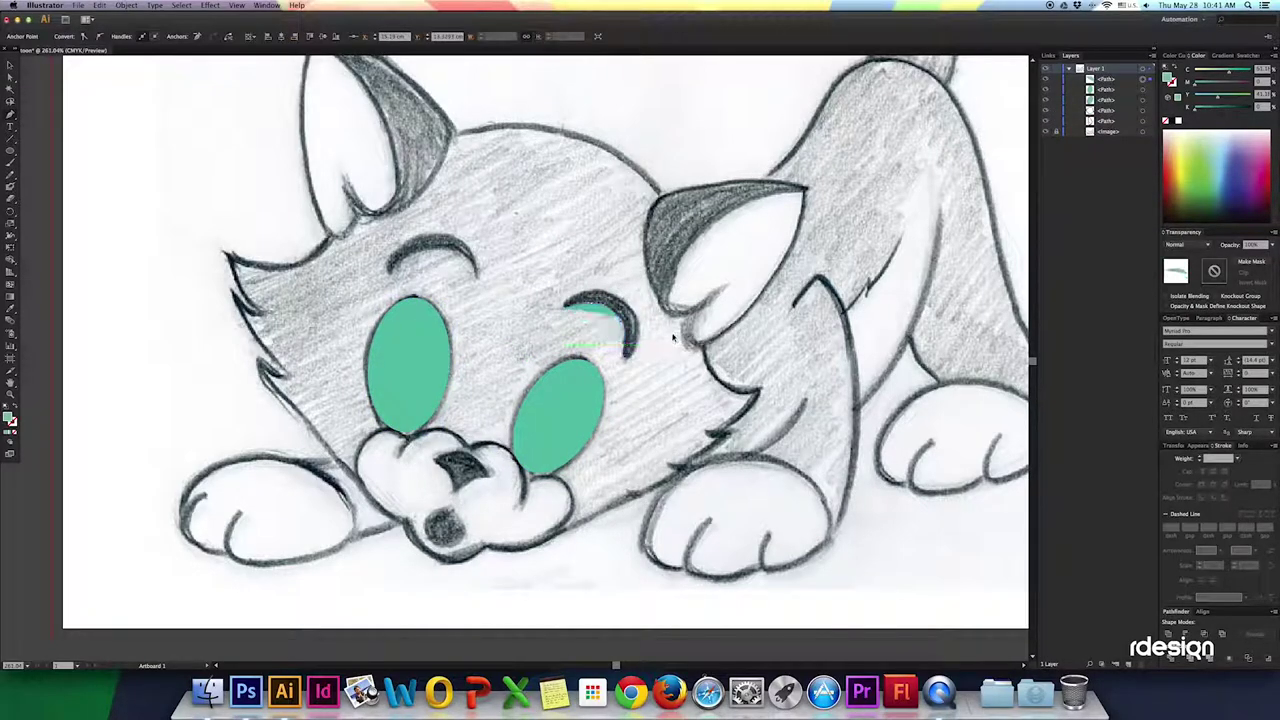
# Duplicate the green oval over the right eye and set its fill to None.
pyautogui.hotkey('ctrl', 'v')
pyautogui.moveTo(603, 357); pyautogui.dragTo(603, 337)
pyautogui.press('/')
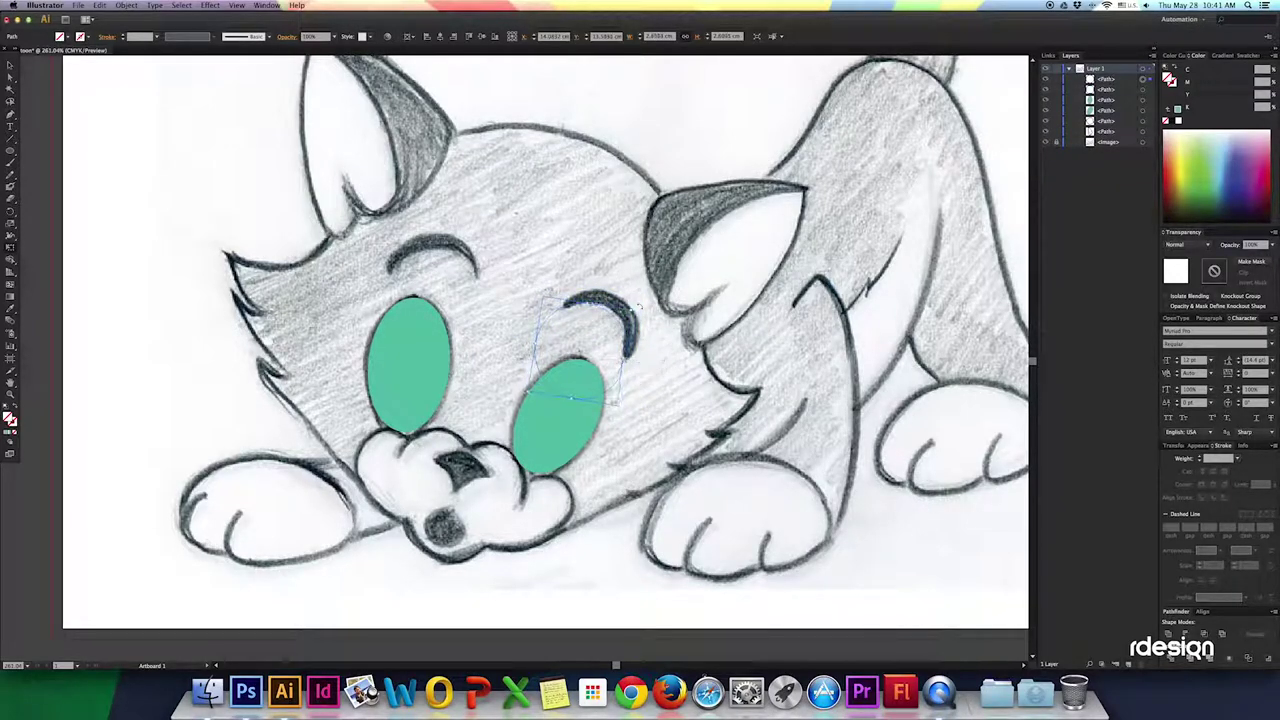
# Convert the anchor points on the eyebrow outline into curves and select the left eyebrow path.
pyautogui.press('a')
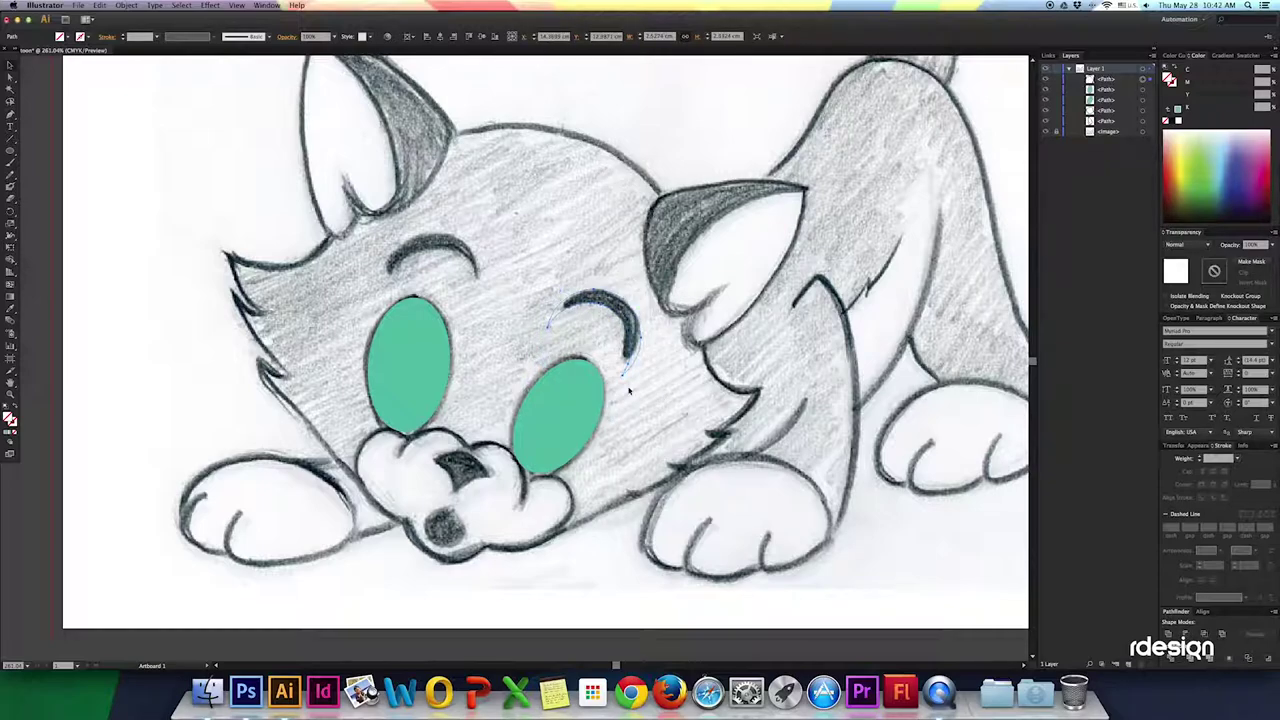
pyautogui.hotkey('shift', 'c')
pyautogui.click(712, 368)
pyautogui.click(729, 362)
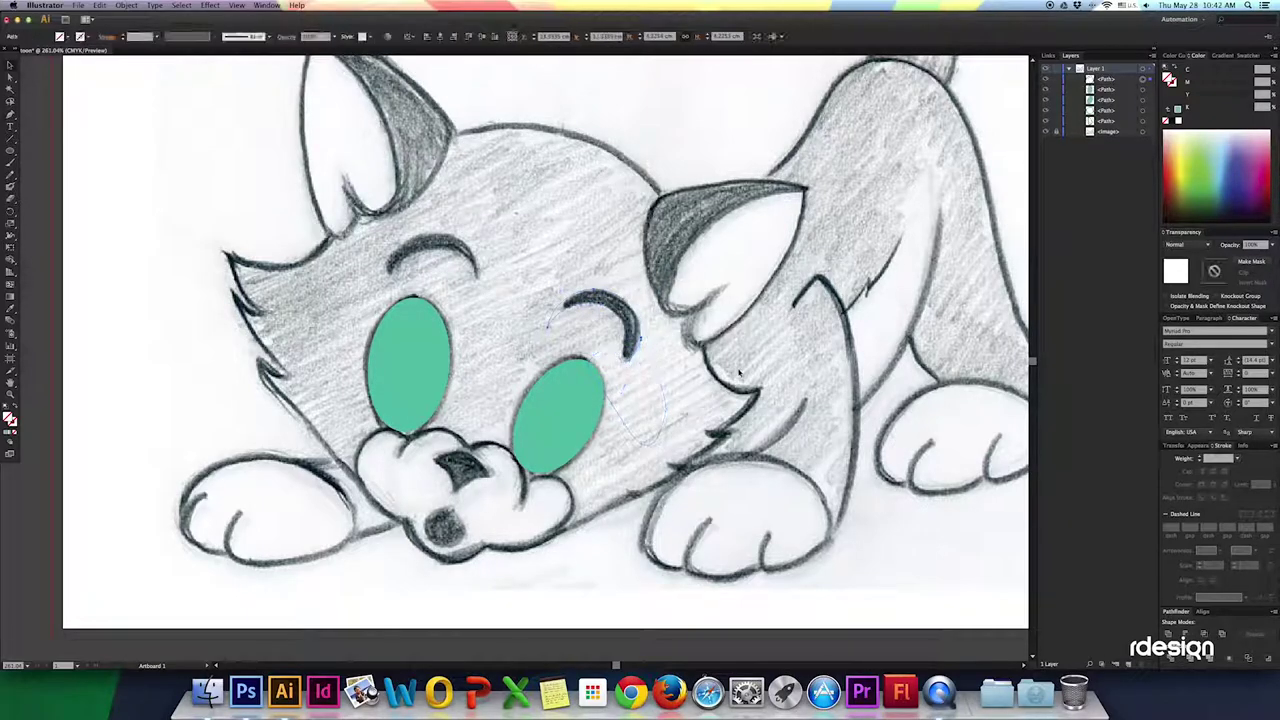
pyautogui.press('v')
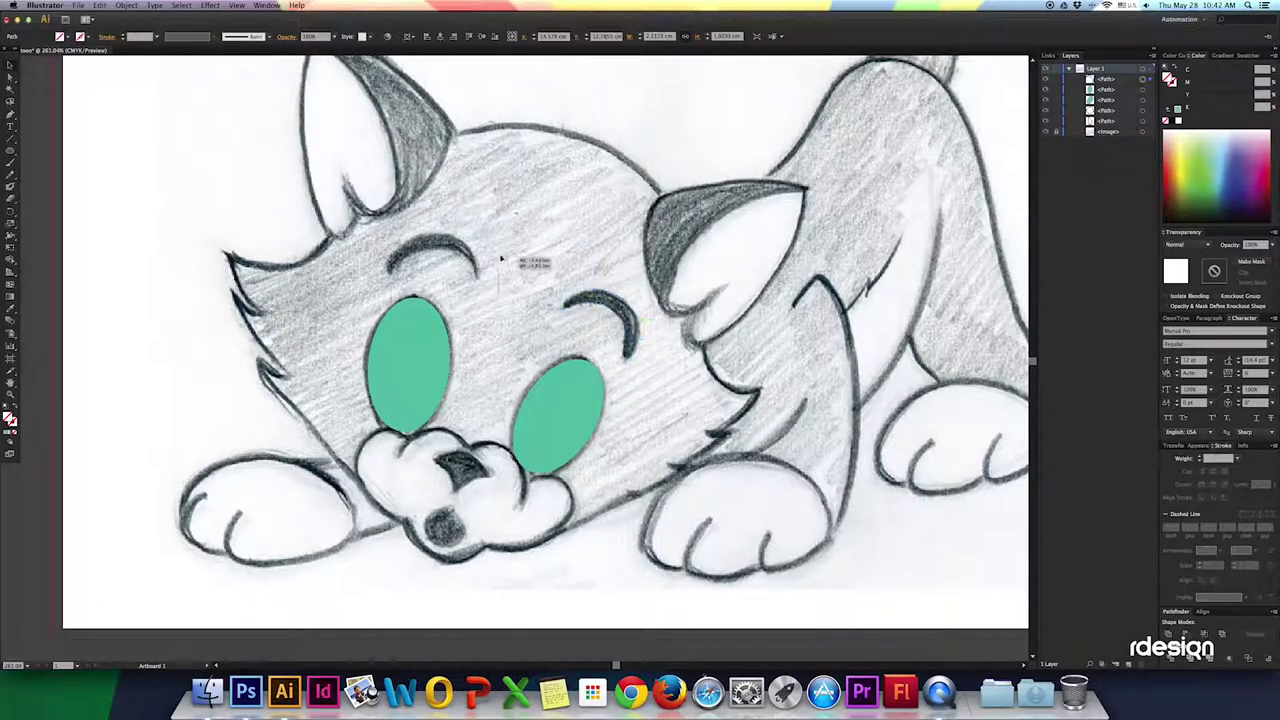
pyautogui.click(470, 258)
pyautogui.scroll(-2, 586, 232)
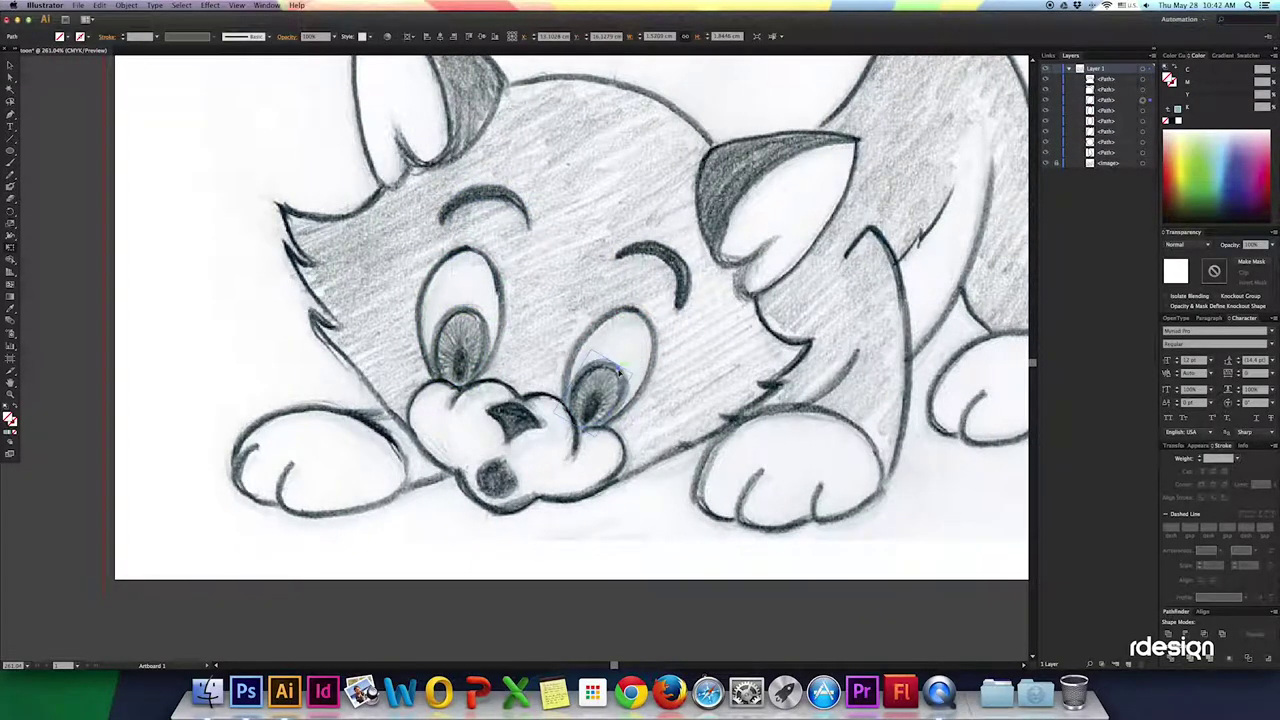
# Trace the muzzle and nose outline with a new Pen path beside the muzzle.
pyautogui.scroll(-2, 655, 421)
pyautogui.click(600, 402)
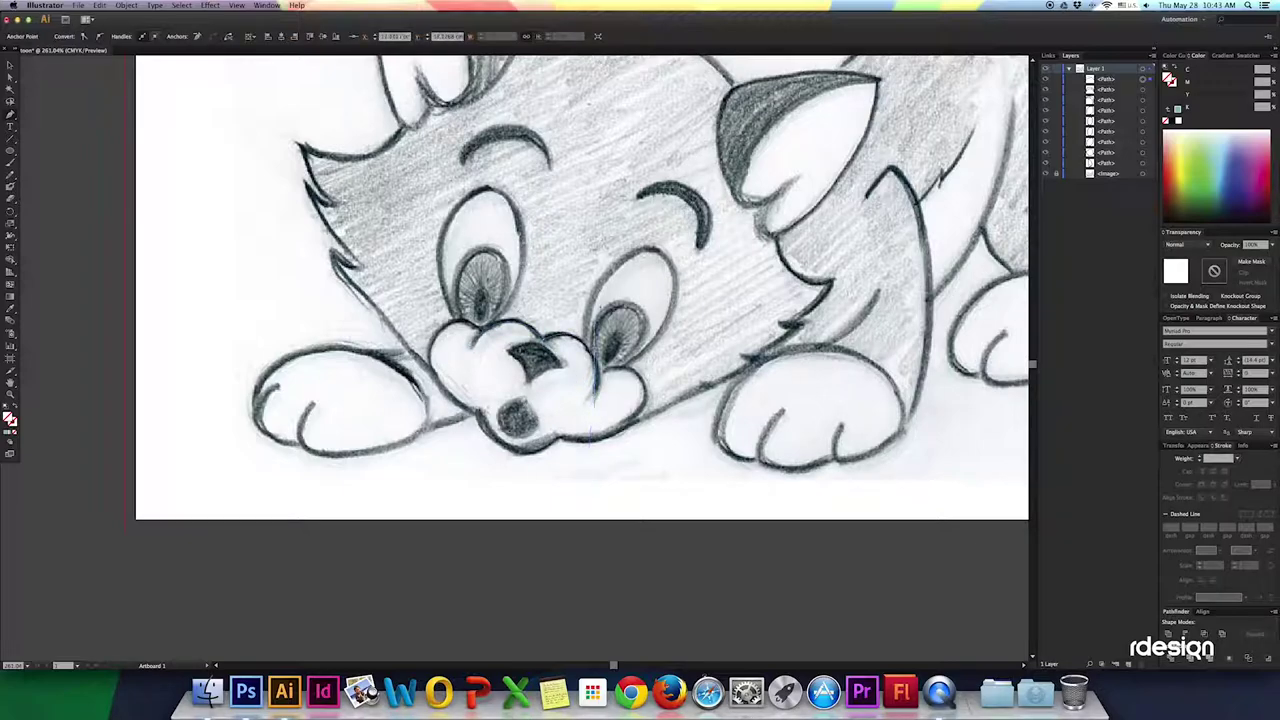
pyautogui.click(645, 390)
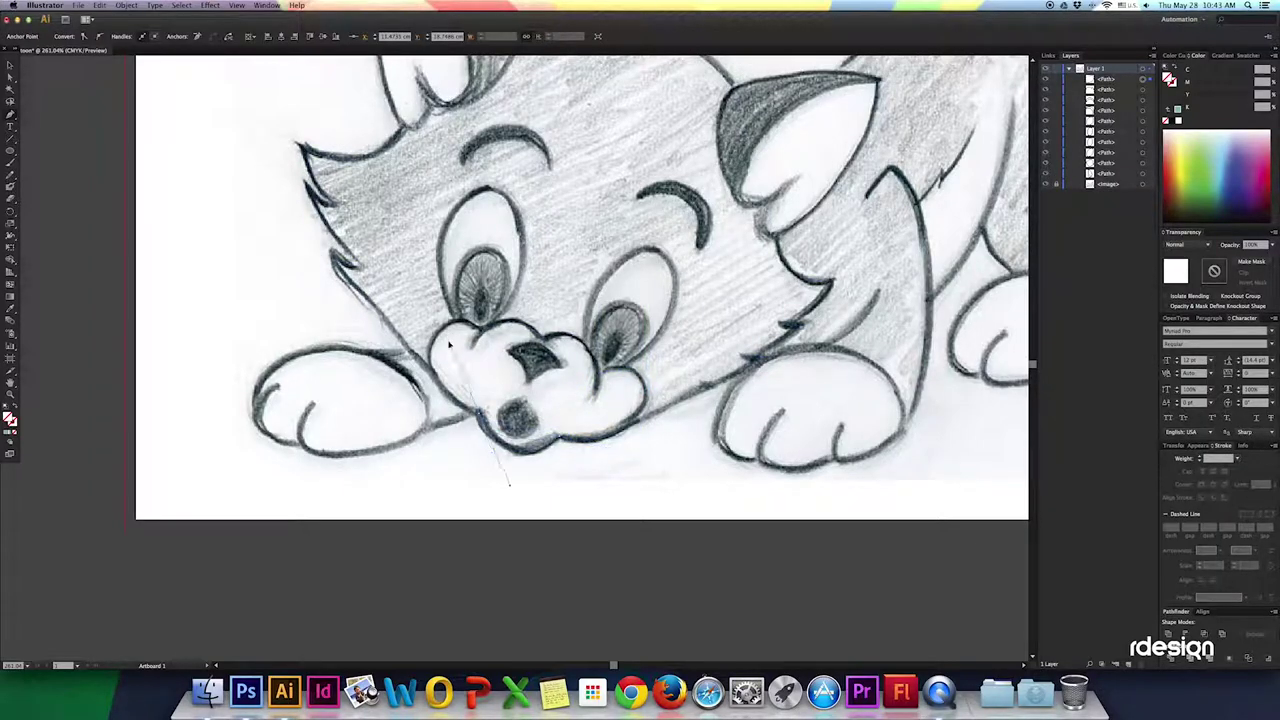
pyautogui.click(520, 328)
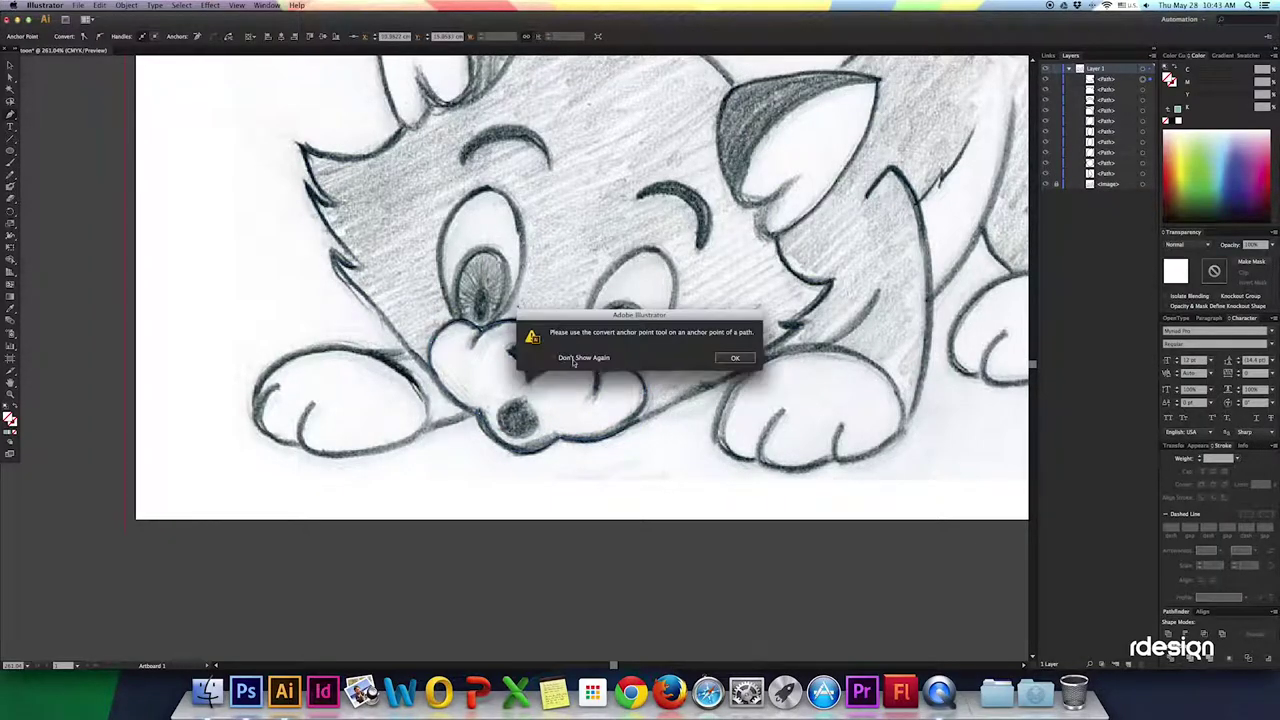
pyautogui.press('Return')
pyautogui.scroll(2, 545, 420)
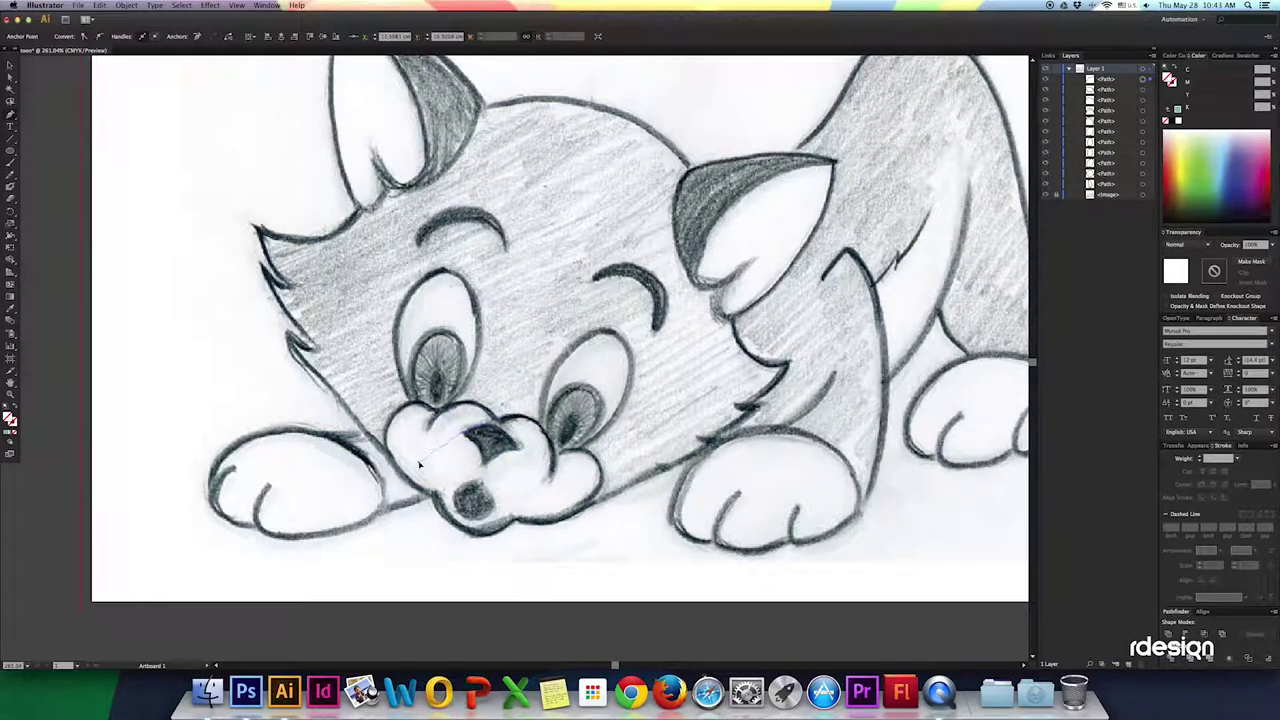
pyautogui.click(474, 450)
pyautogui.scroll(-2, 474, 450)
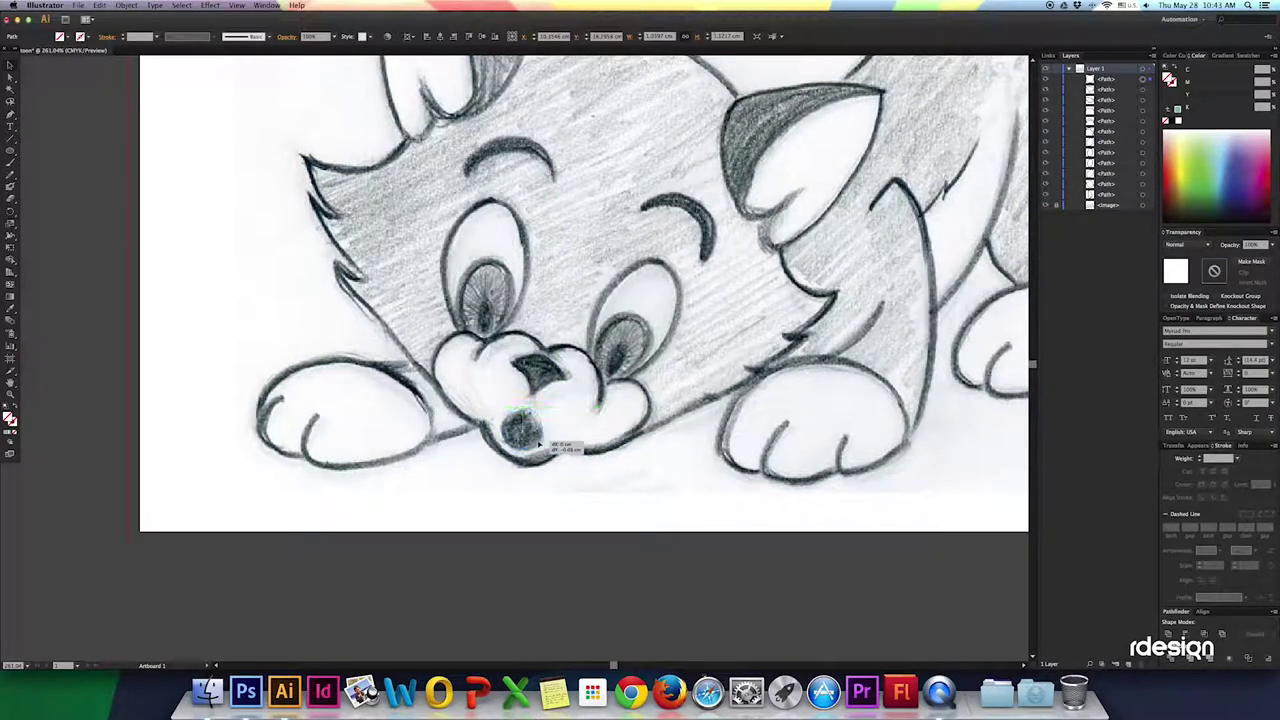
pyautogui.hscroll(-2, 527, 415)
pyautogui.scroll(2, 527, 415)
pyautogui.scroll(1, 500, 450)
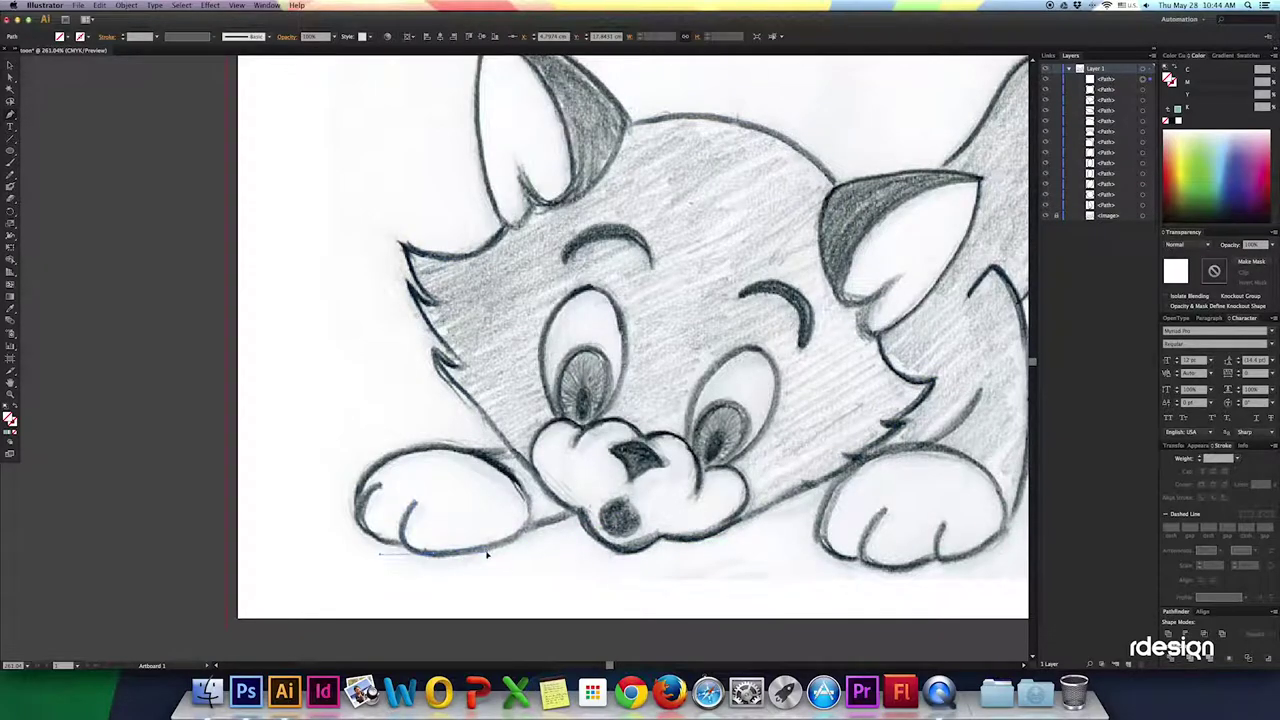
# Trace the left front paw with a curved bottom edge and begin another face path.
pyautogui.click(494, 468)
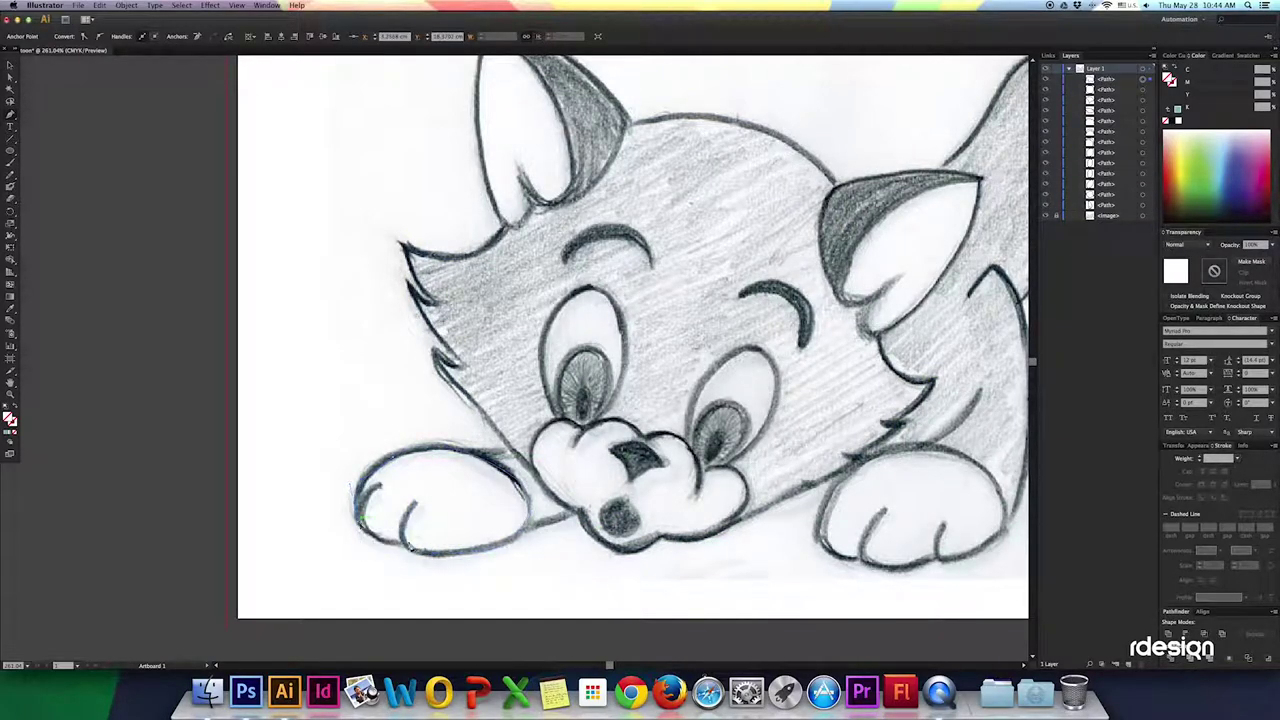
pyautogui.moveTo(405, 542); pyautogui.dragTo(470, 540)
pyautogui.click(483, 561)
pyautogui.hscroll(3, 483, 561)
pyautogui.scroll(1, 483, 561)
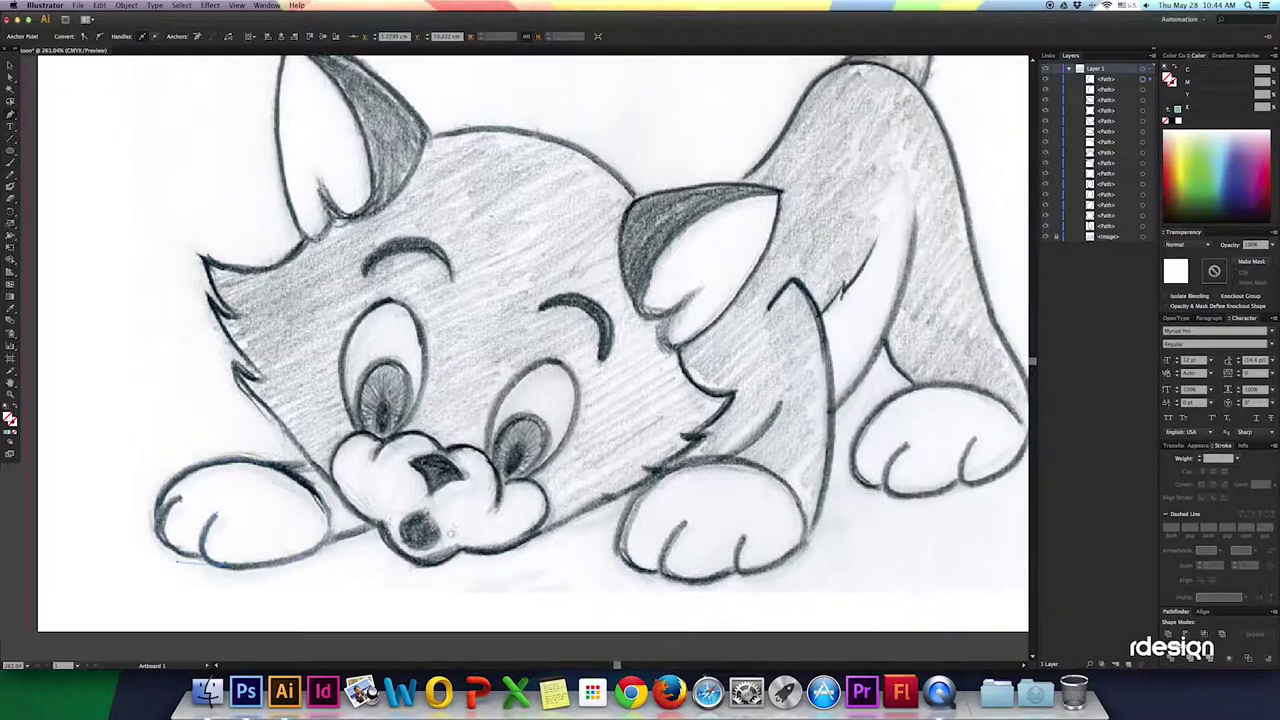
pyautogui.hscroll(2, 483, 561)
pyautogui.scroll(1, 483, 561)
pyautogui.click(568, 355)
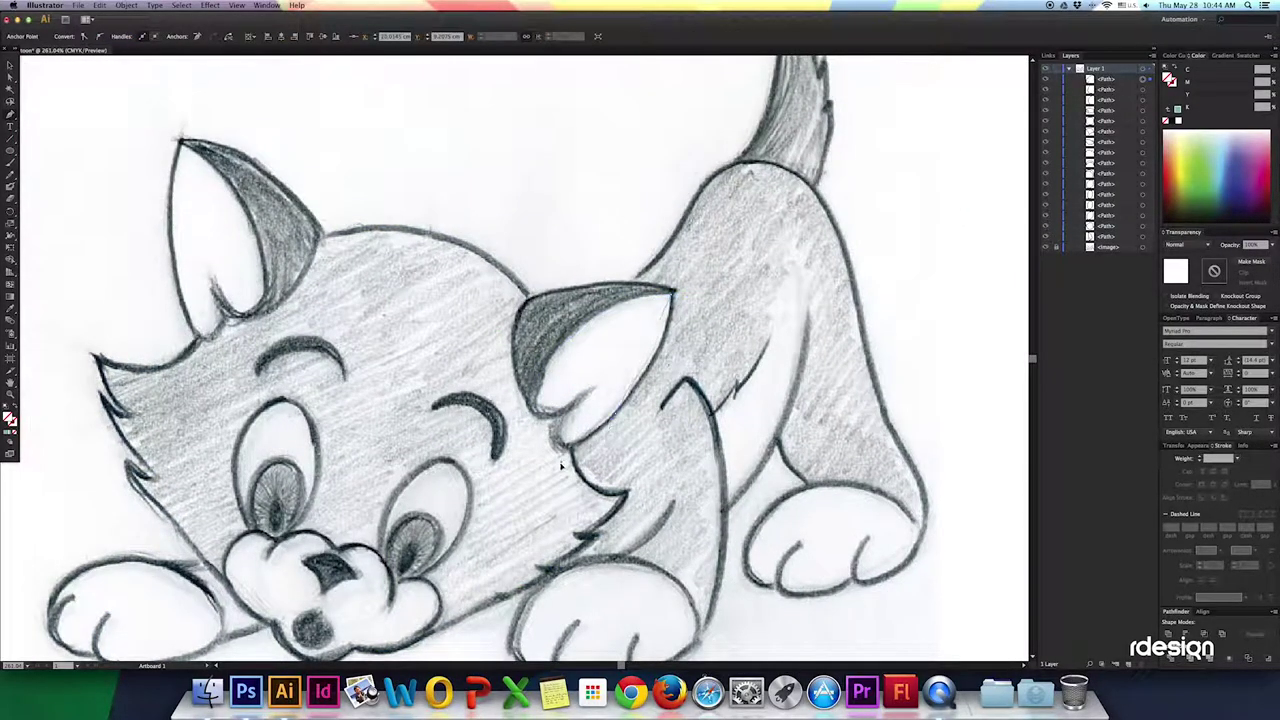
pyautogui.hotkey('ctrl', '0')
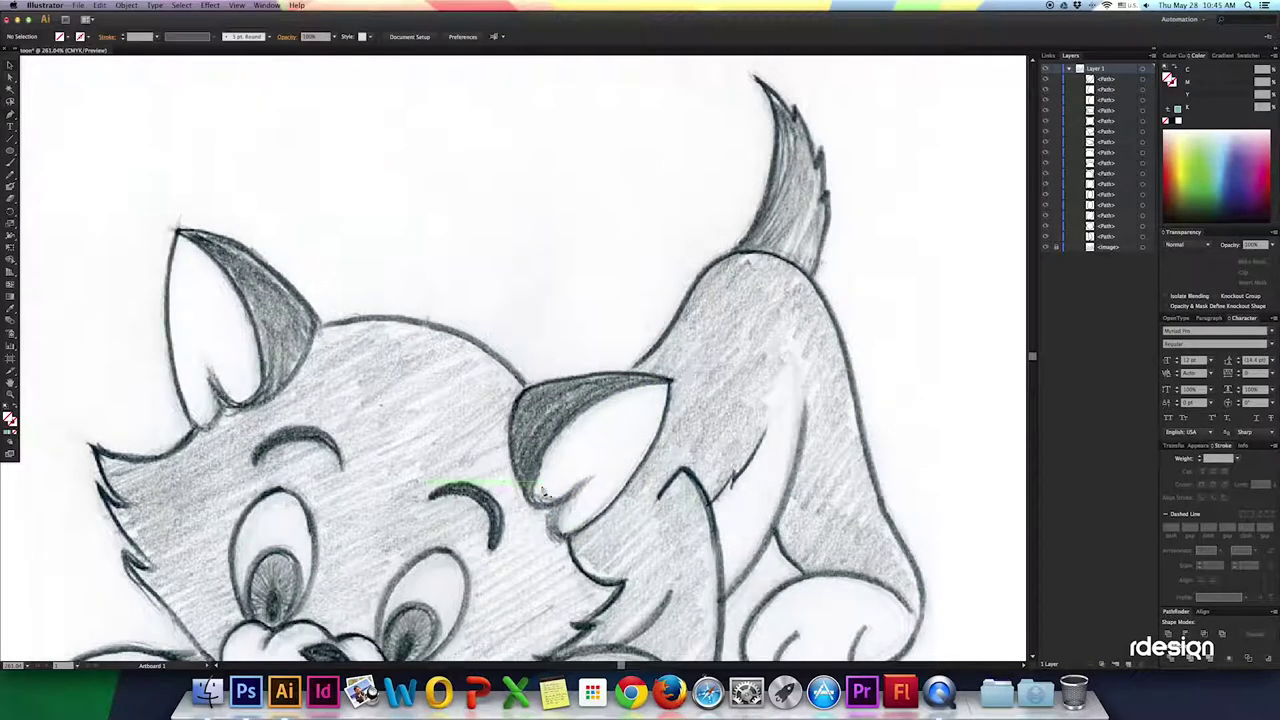
# Clear the white fill from all traced paths and start tracing at the right ear.
pyautogui.hotkey('ctrl', 'a')
pyautogui.press('d')
pyautogui.click(15, 438)
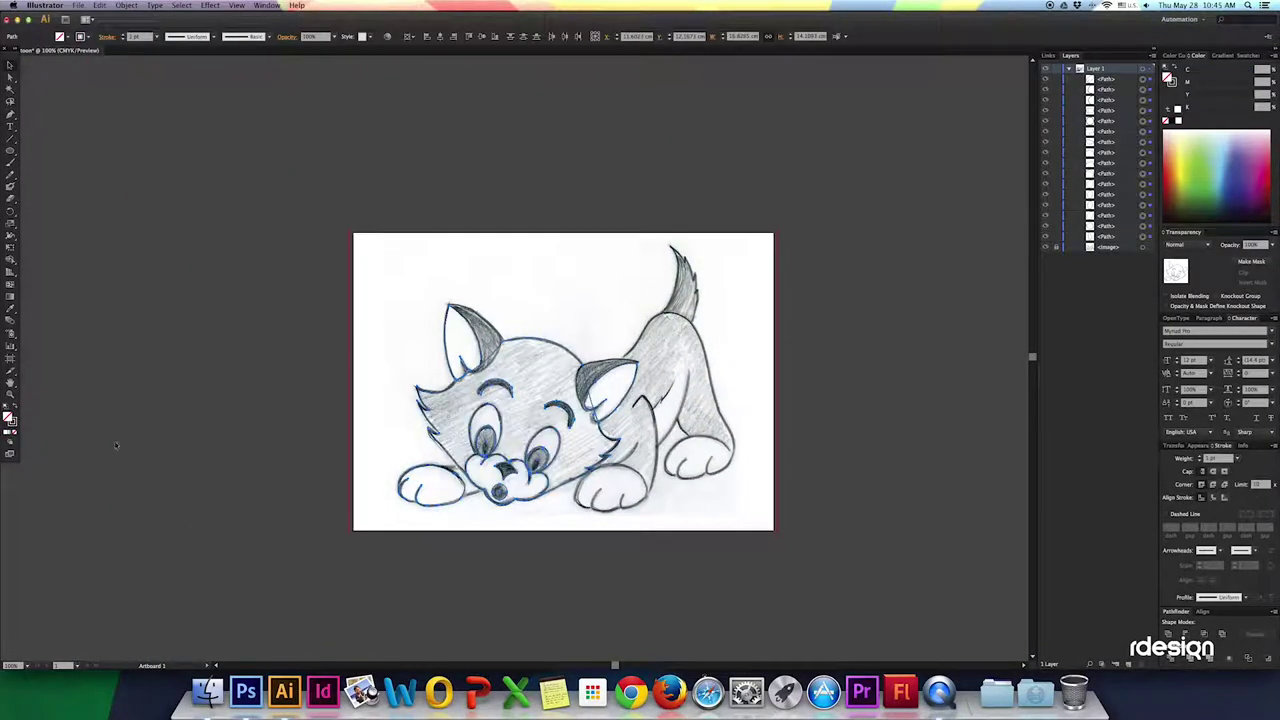
pyautogui.hotkey('ctrl', '+')
pyautogui.click(616, 343)
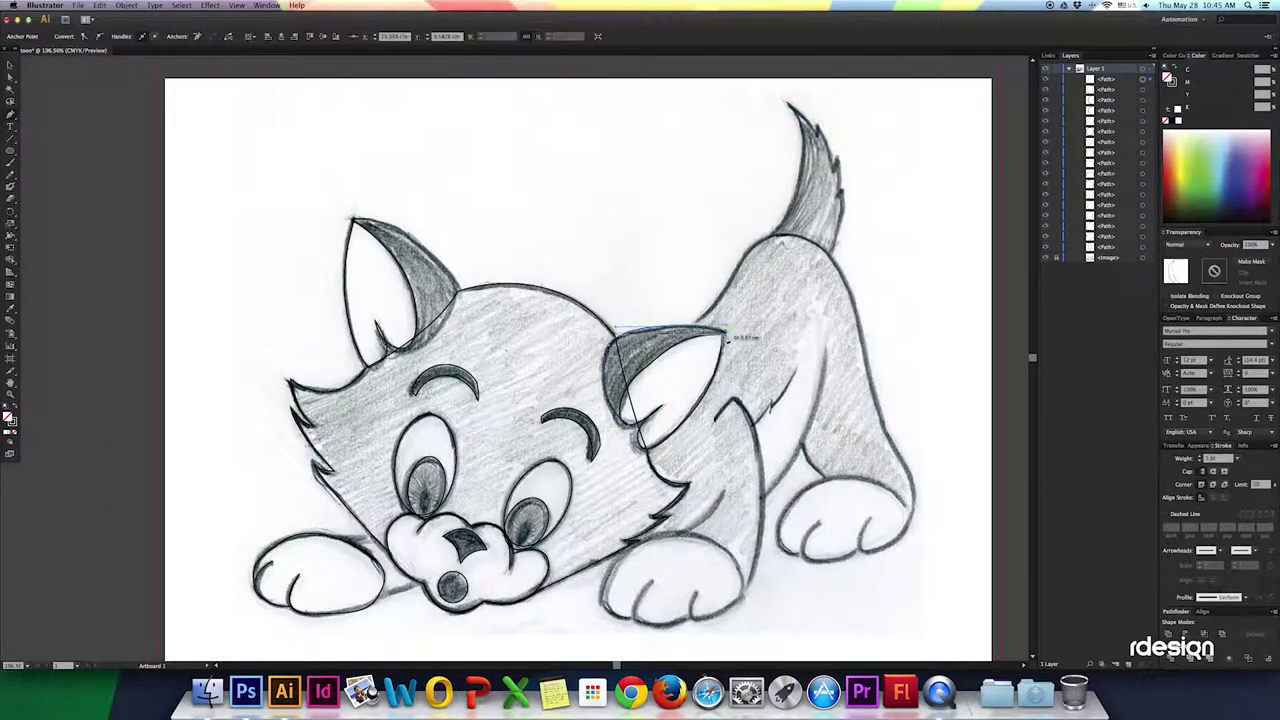
pyautogui.hotkey('ctrl', '-')
pyautogui.hotkey('ctrl', '+')
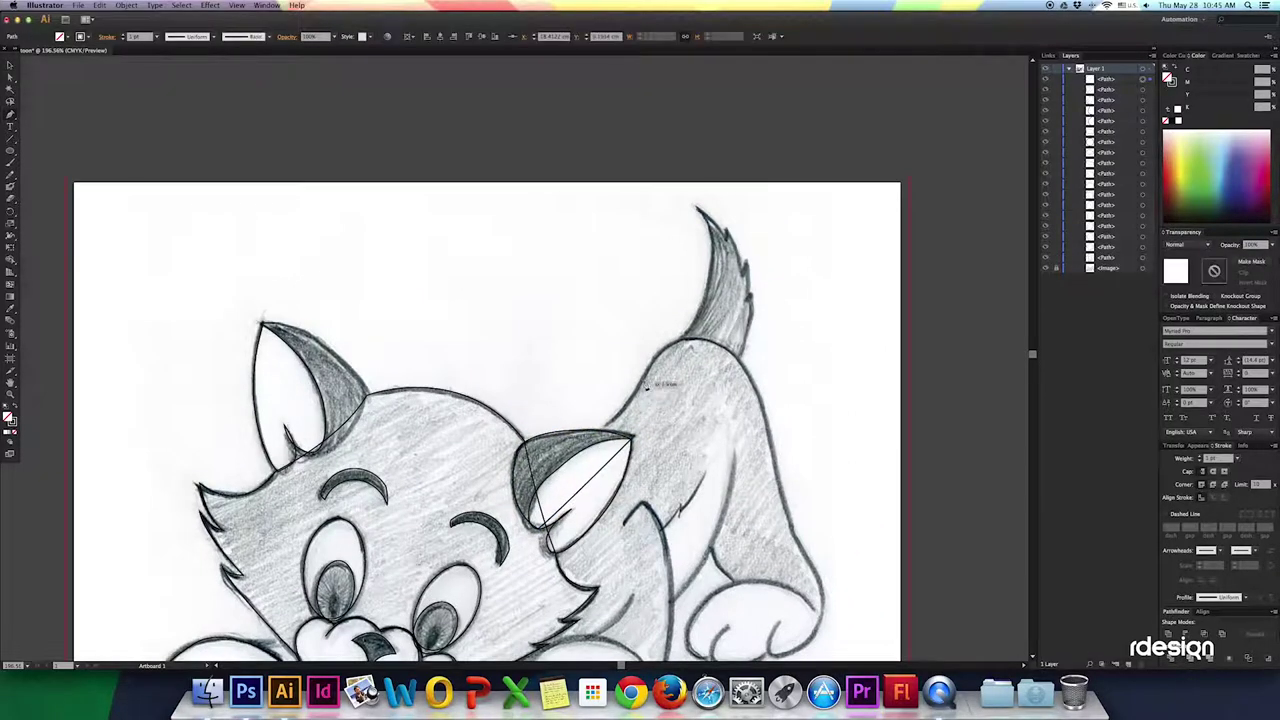
# Outline the right hind paw and begin a path down the right front leg's top edge.
pyautogui.scroll(-3, 829, 565)
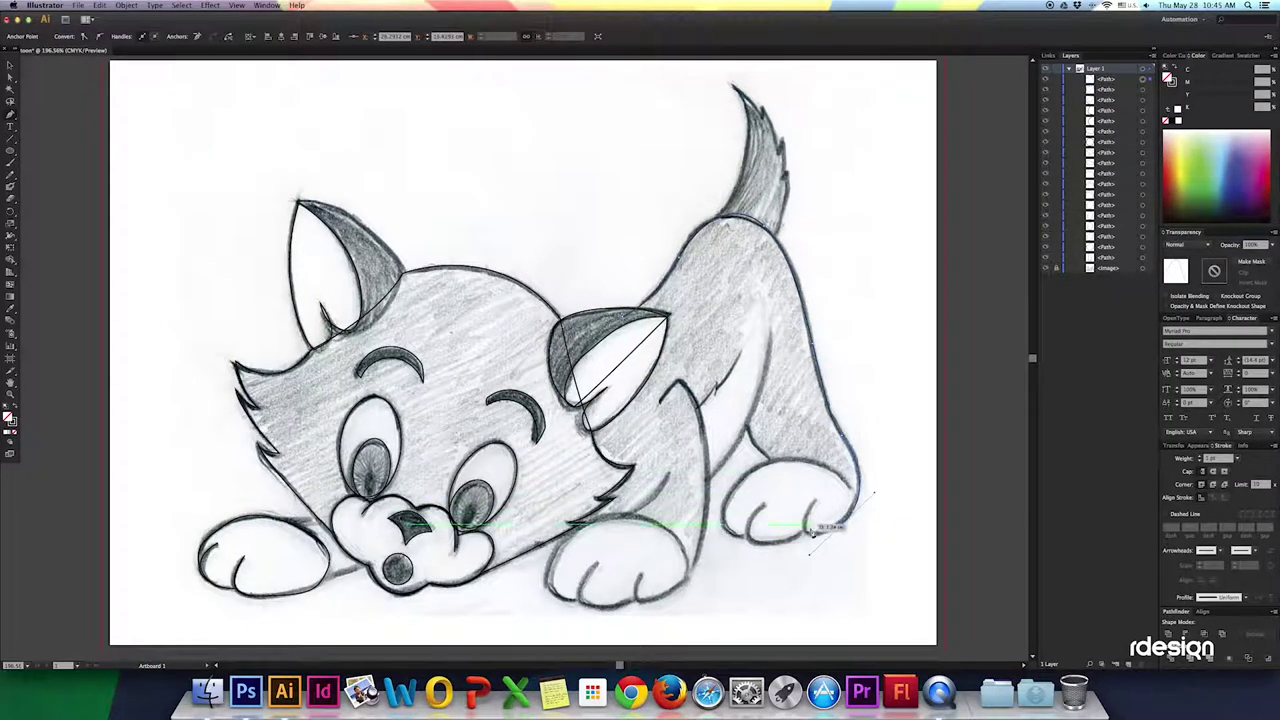
pyautogui.click(770, 510)
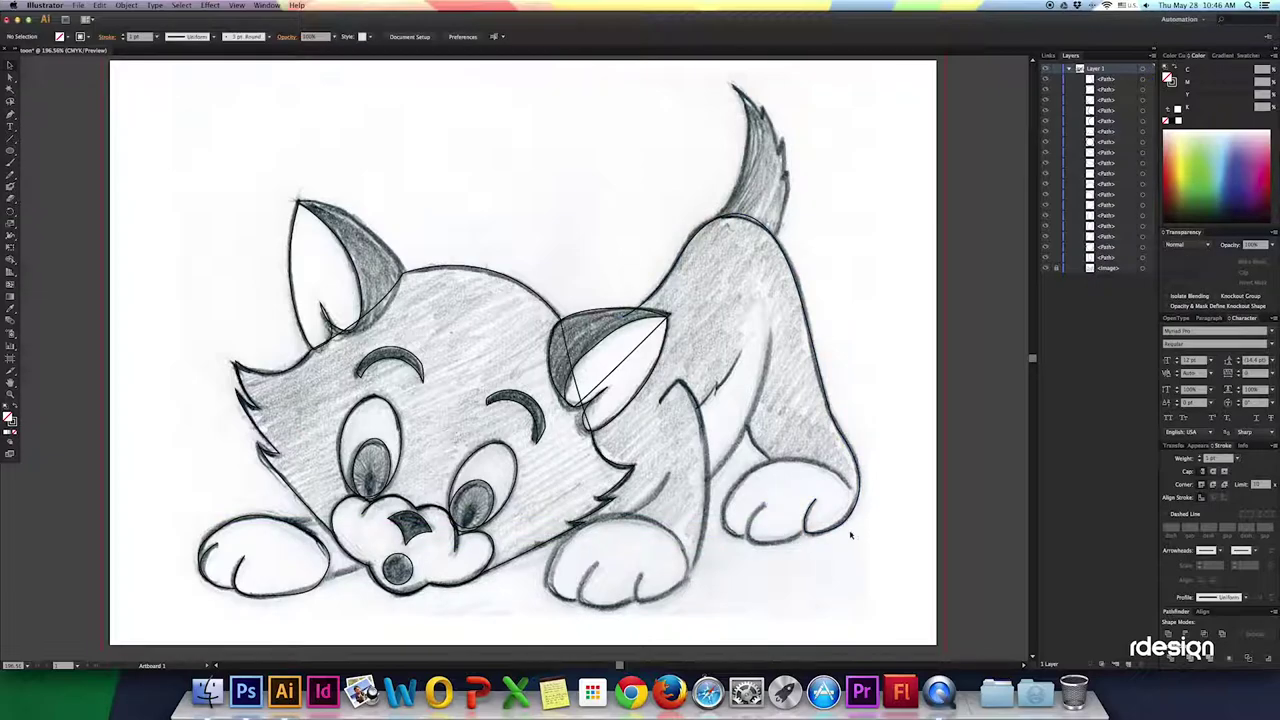
pyautogui.click(770, 540)
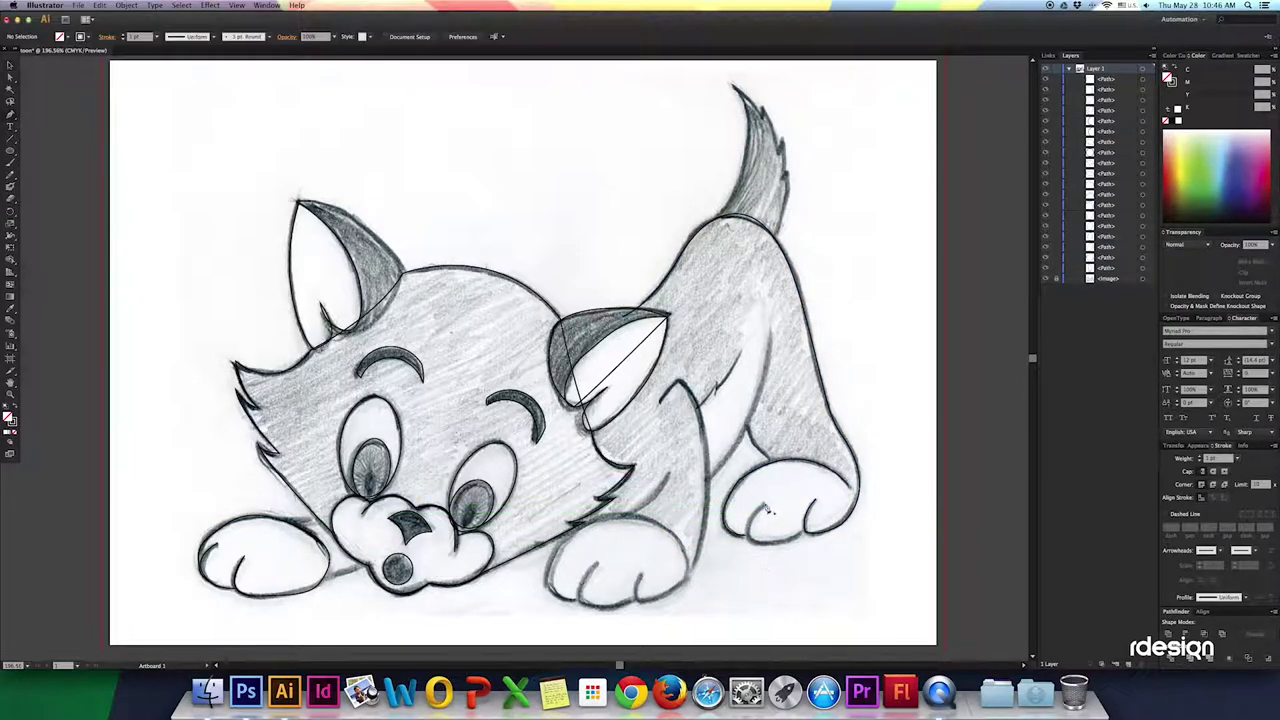
pyautogui.scroll(-3, 808, 538)
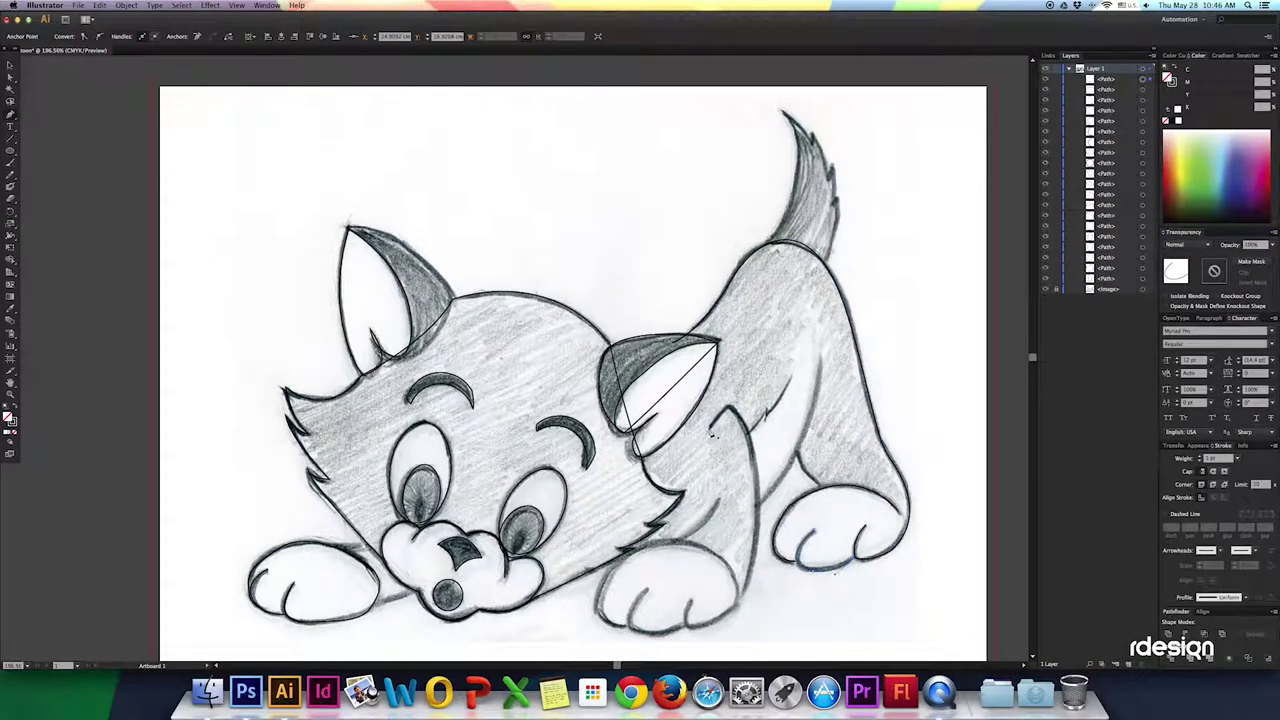
pyautogui.scroll(4, 689, 457)
pyautogui.scroll(-1, 812, 548)
pyautogui.scroll(-1, 811, 547)
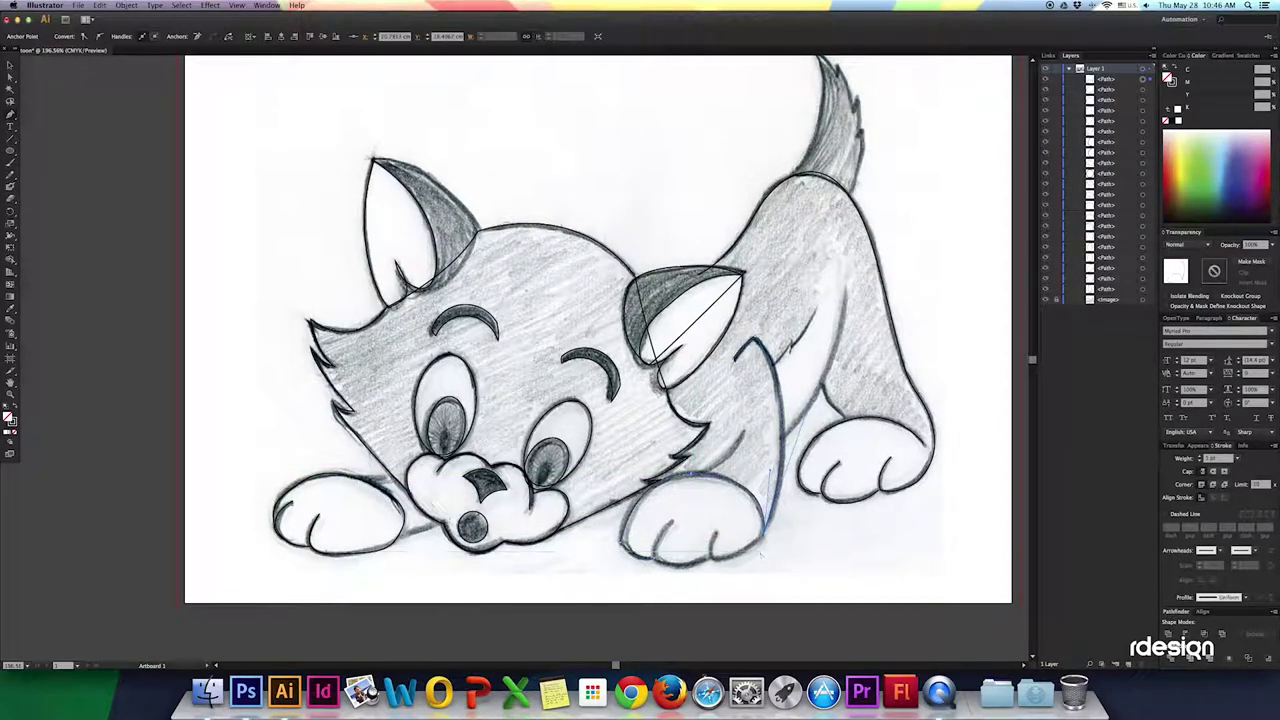
pyautogui.click(693, 481)
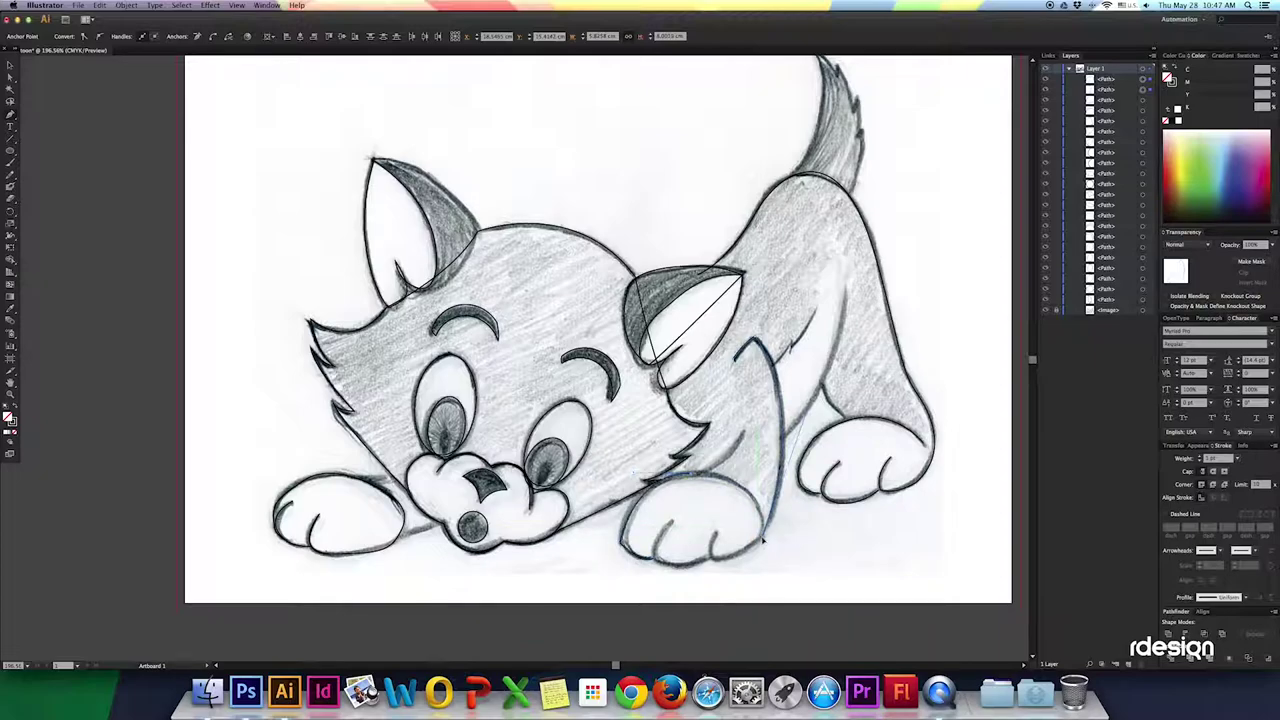
# Finish the paw's bottom edge and trace the ear shading line.
pyautogui.click(718, 538)
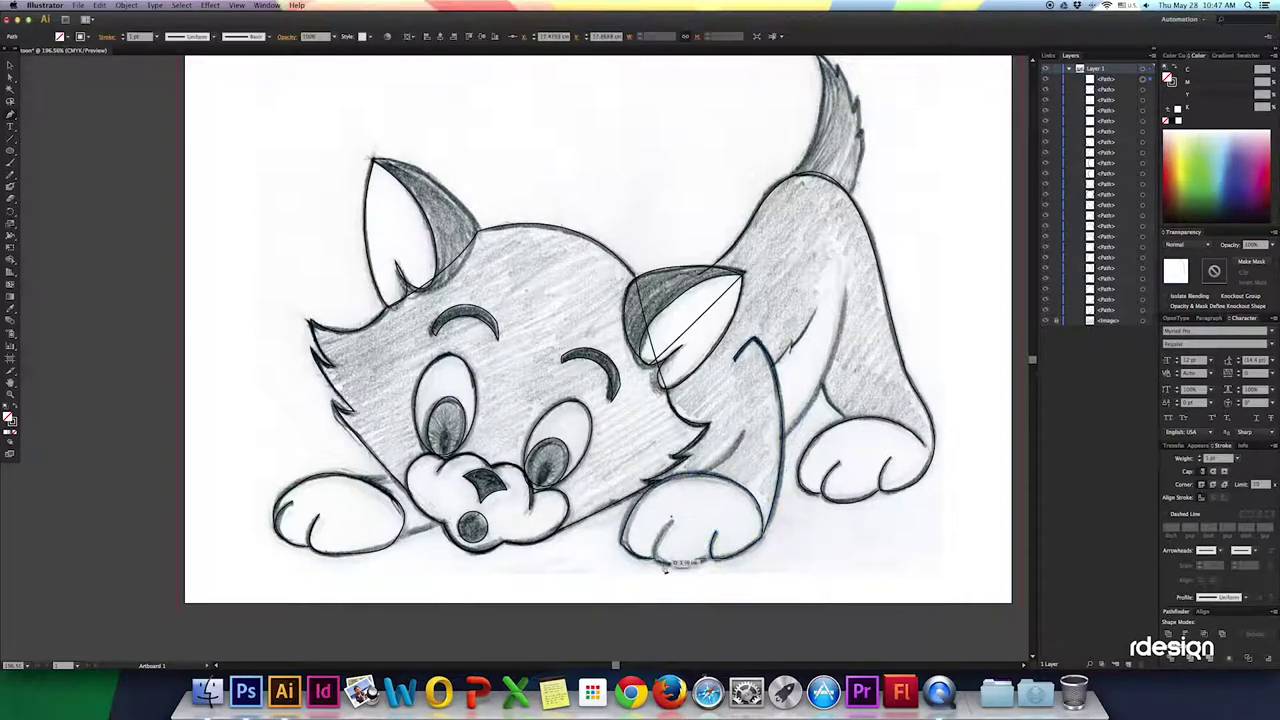
pyautogui.hscroll(-3, 741, 545)
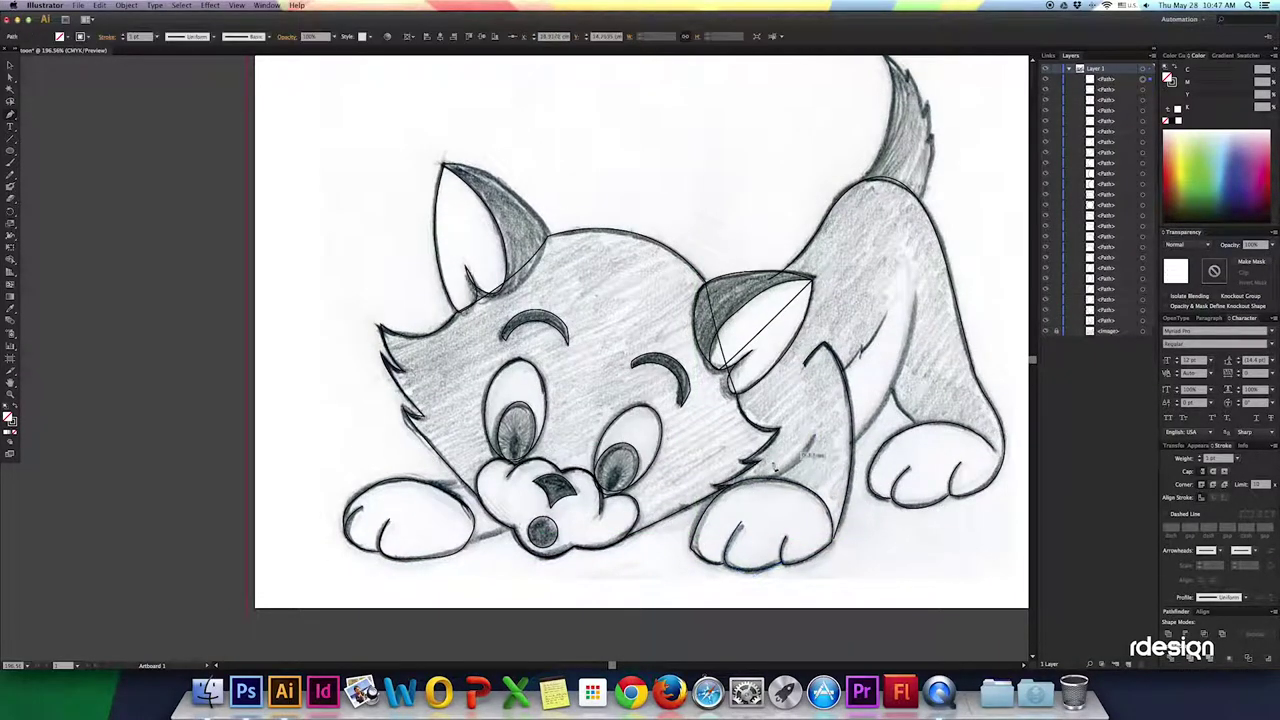
pyautogui.hscroll(2, 606, 490)
pyautogui.scroll(1, 606, 490)
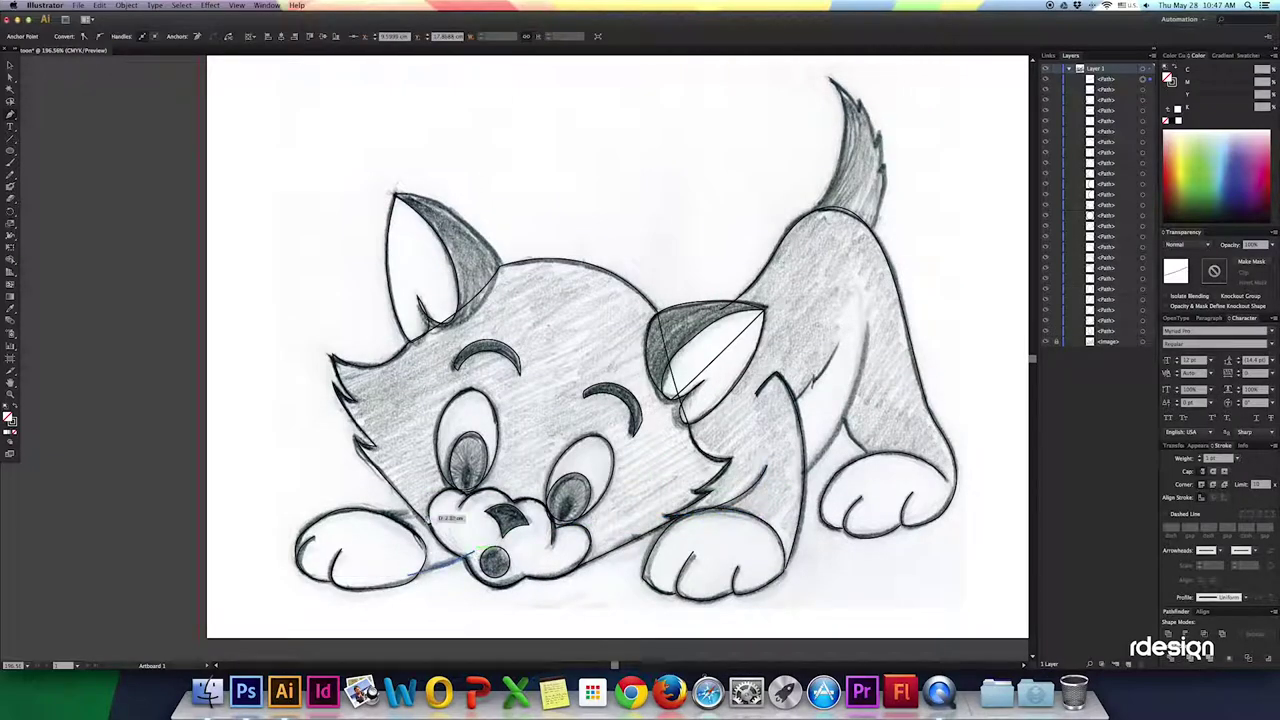
pyautogui.hscroll(2, 432, 517)
pyautogui.scroll(-1, 432, 517)
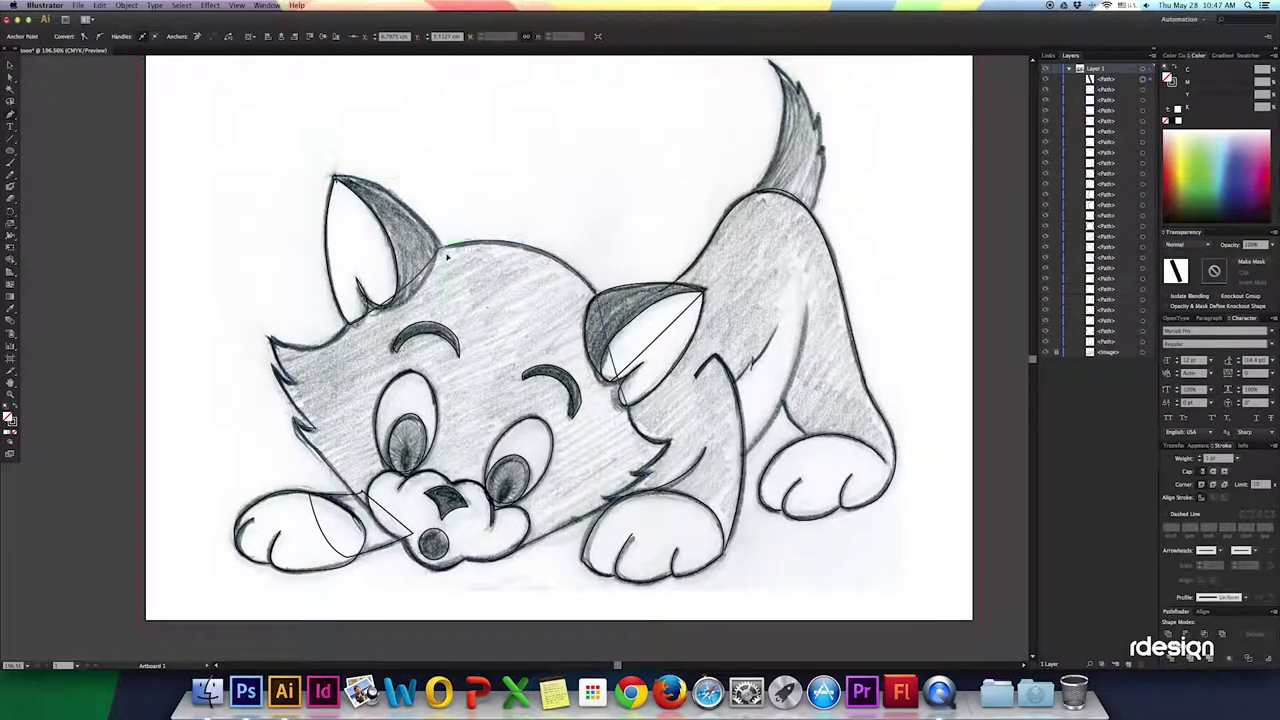
pyautogui.click(425, 305)
# Trace the tail-base and chest detail lines, then deselect everything and zoom out.
pyautogui.scroll(3, 425, 305)
pyautogui.hscroll(4, 425, 305)
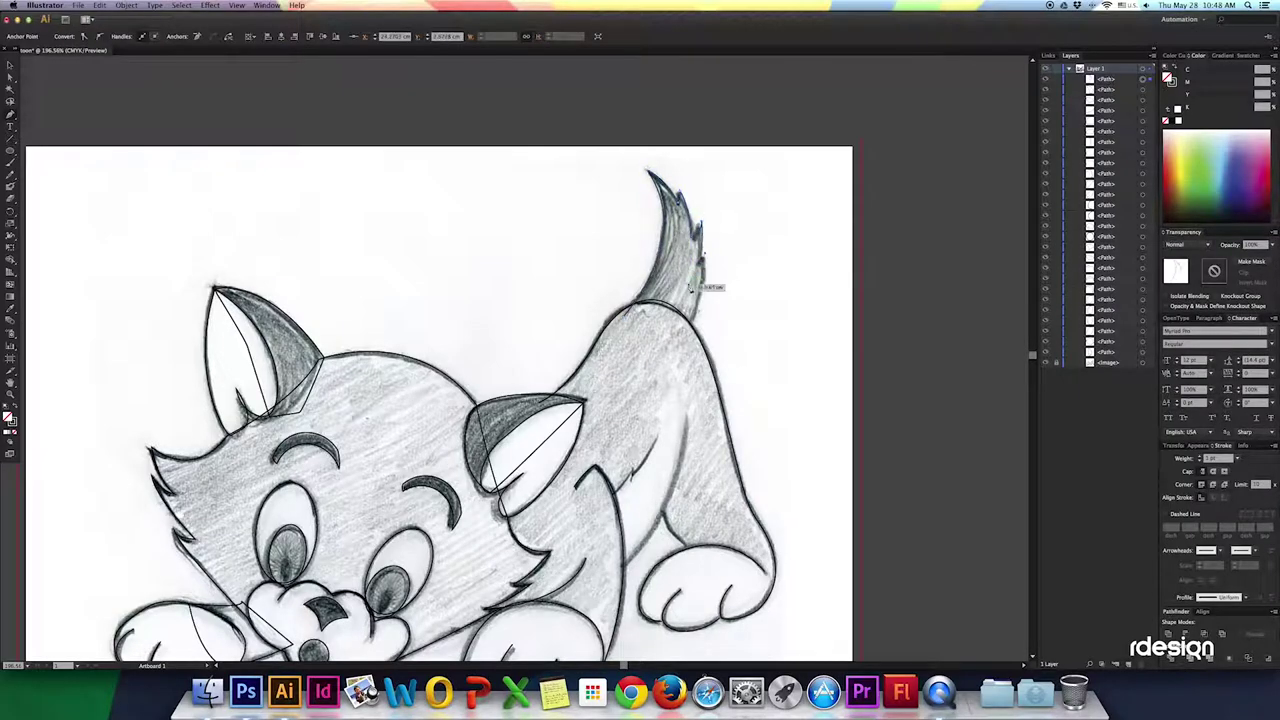
pyautogui.scroll(-3, 617, 318)
pyautogui.hscroll(-5, 617, 318)
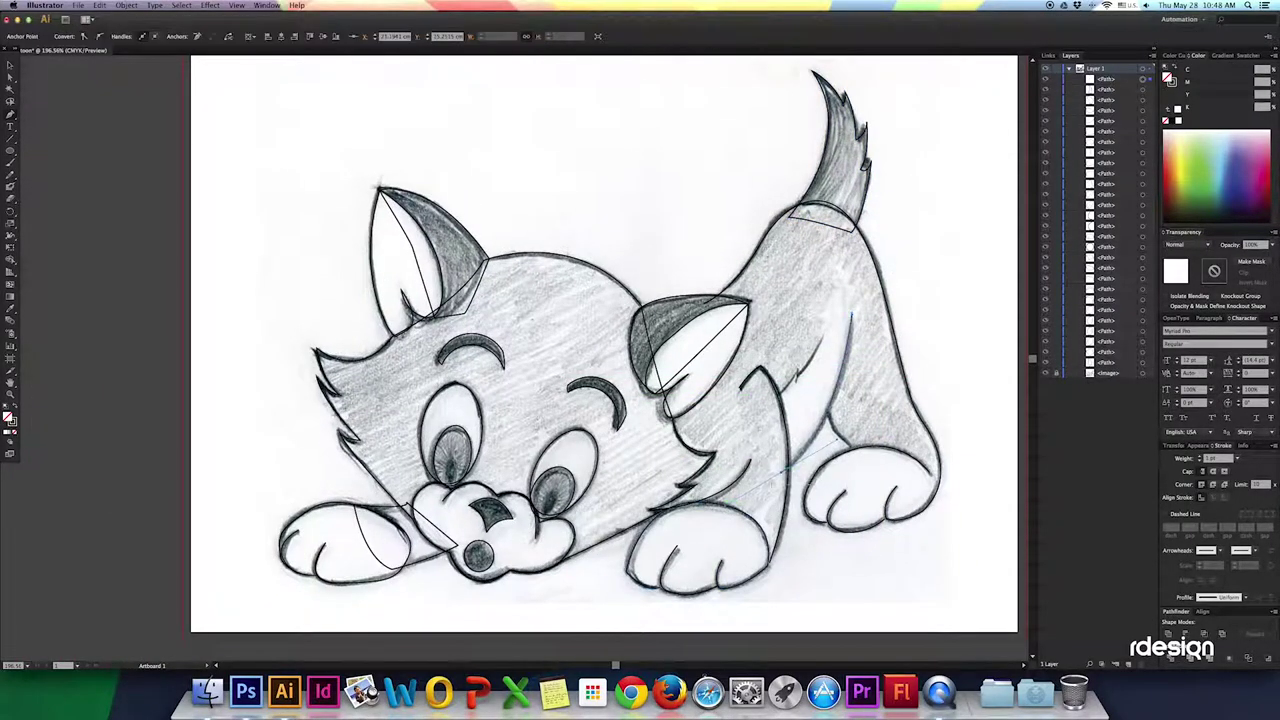
pyautogui.click(798, 382)
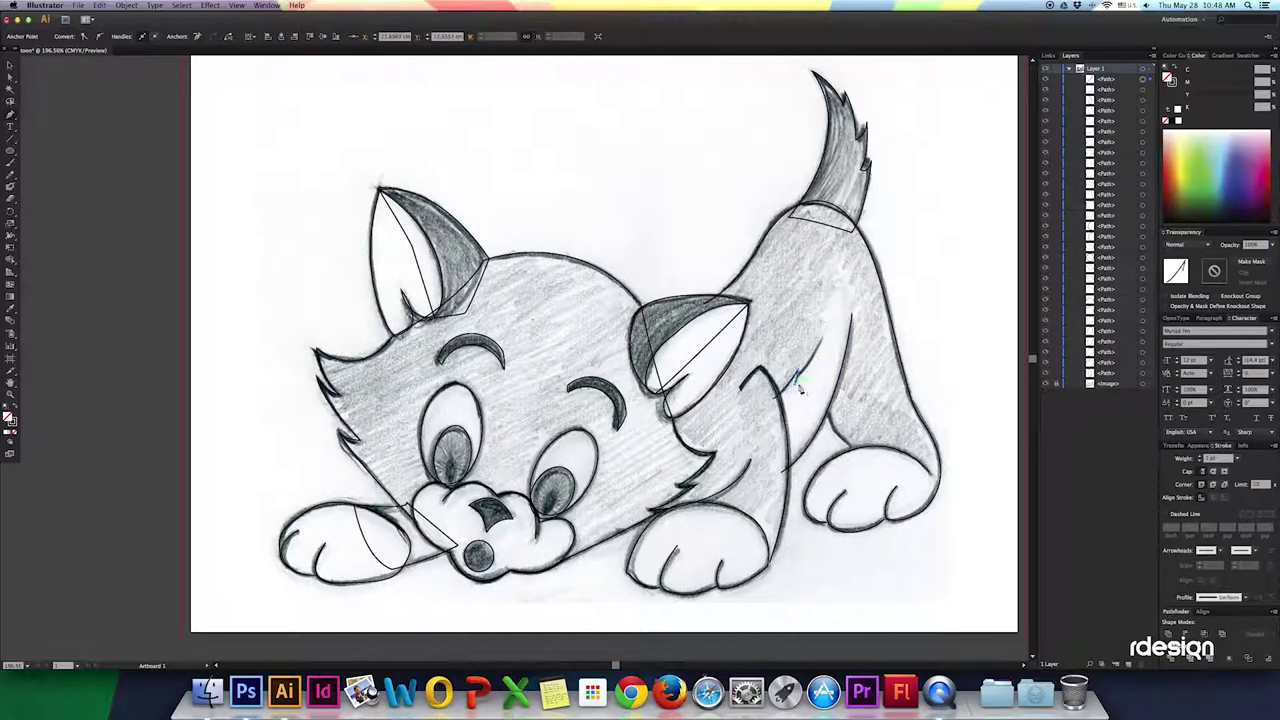
pyautogui.hscroll(2, 922, 362)
pyautogui.click(515, 512)
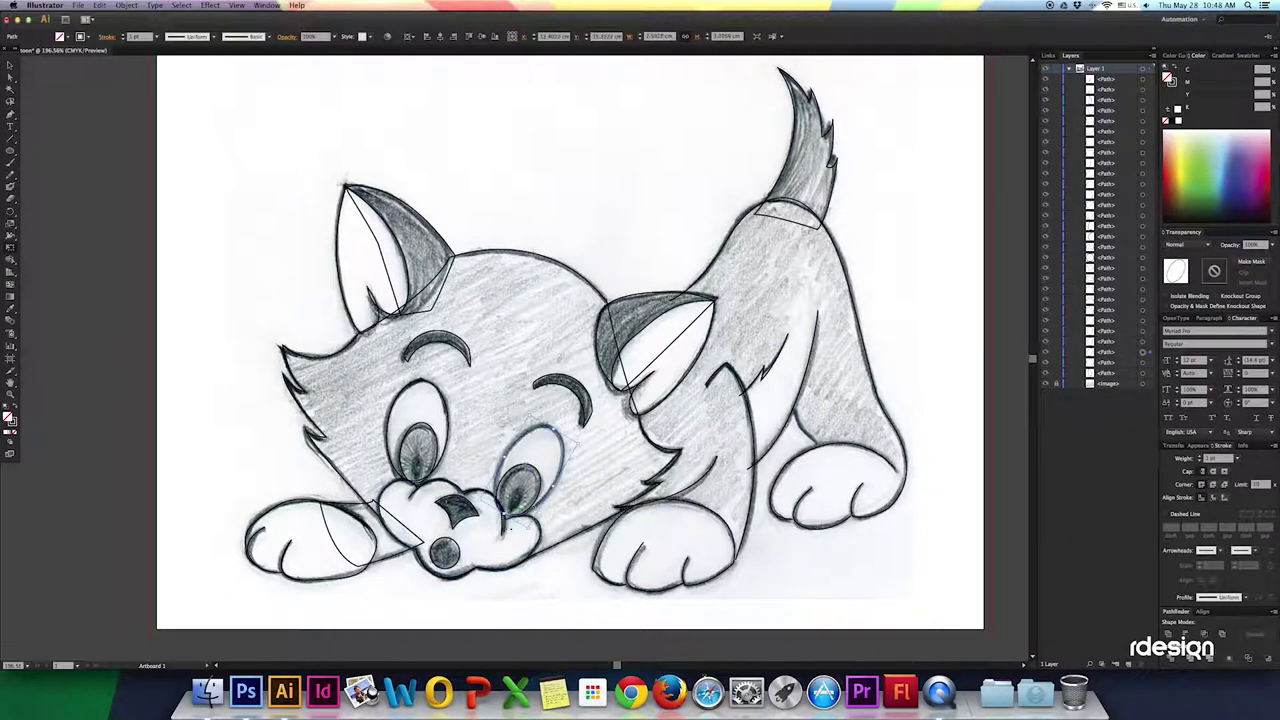
pyautogui.click(440, 455)
pyautogui.press('super+shift+a')
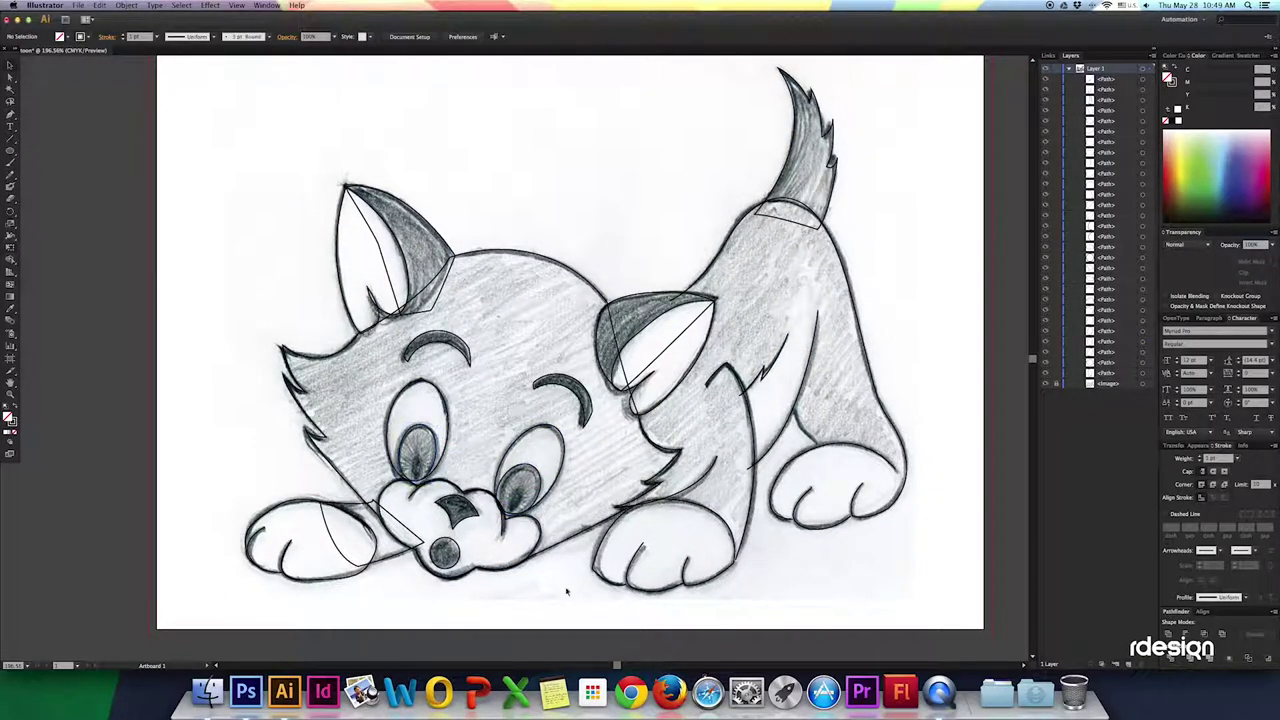
pyautogui.press('super+minus')
pyautogui.press('super+minus')
pyautogui.press('super+minus')
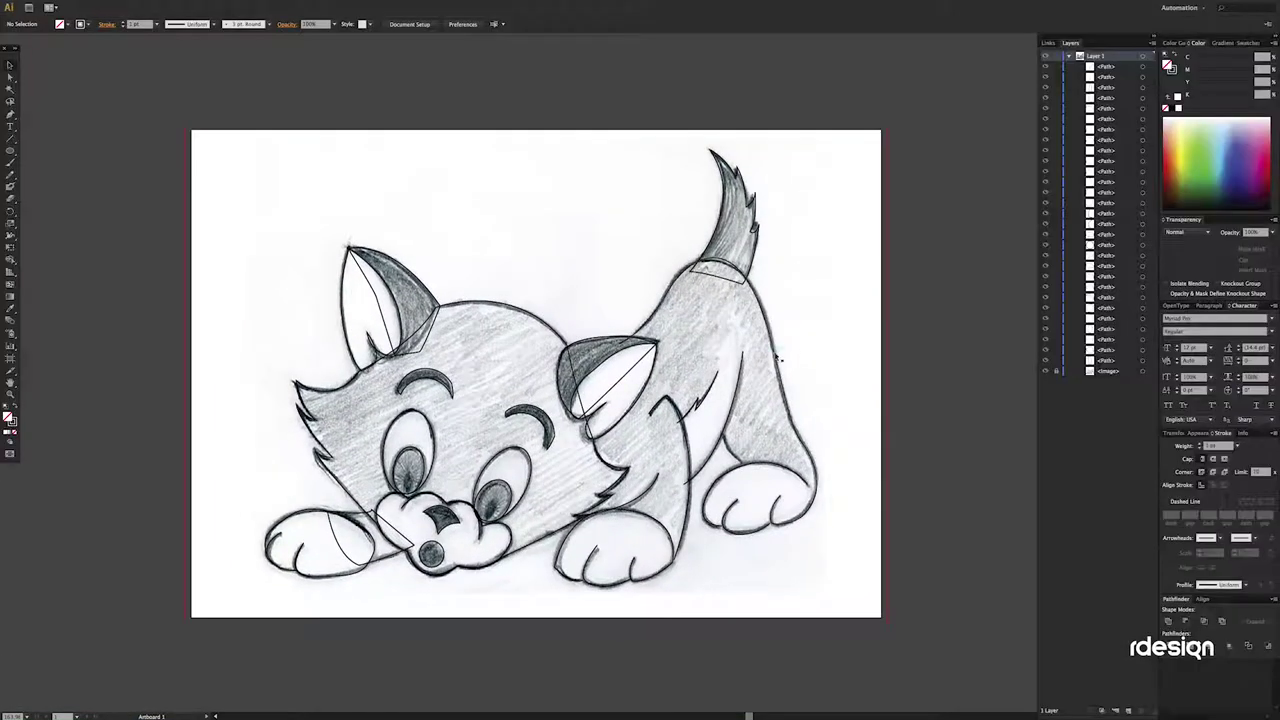
# Drag the back outline's anchors near the hind paw to match the sketch, then fill the shape blue.
pyautogui.click(778, 357)
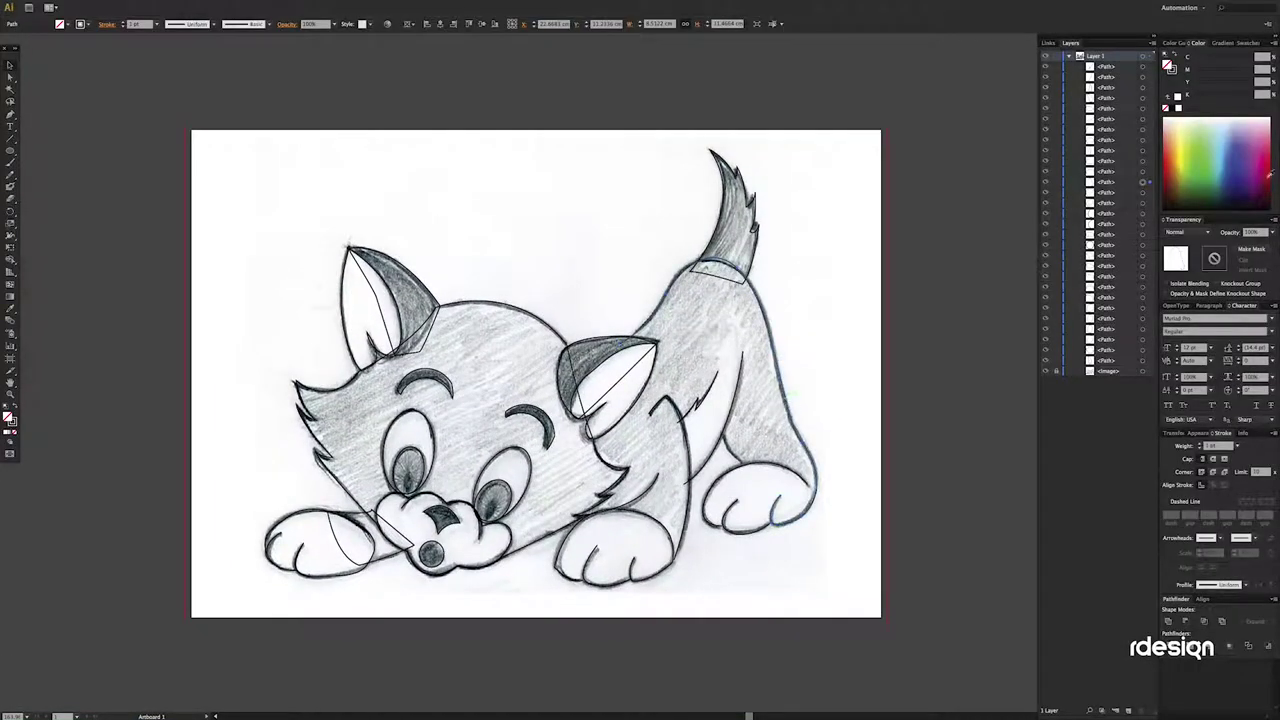
pyautogui.moveTo(783, 502); pyautogui.dragTo(727, 437)
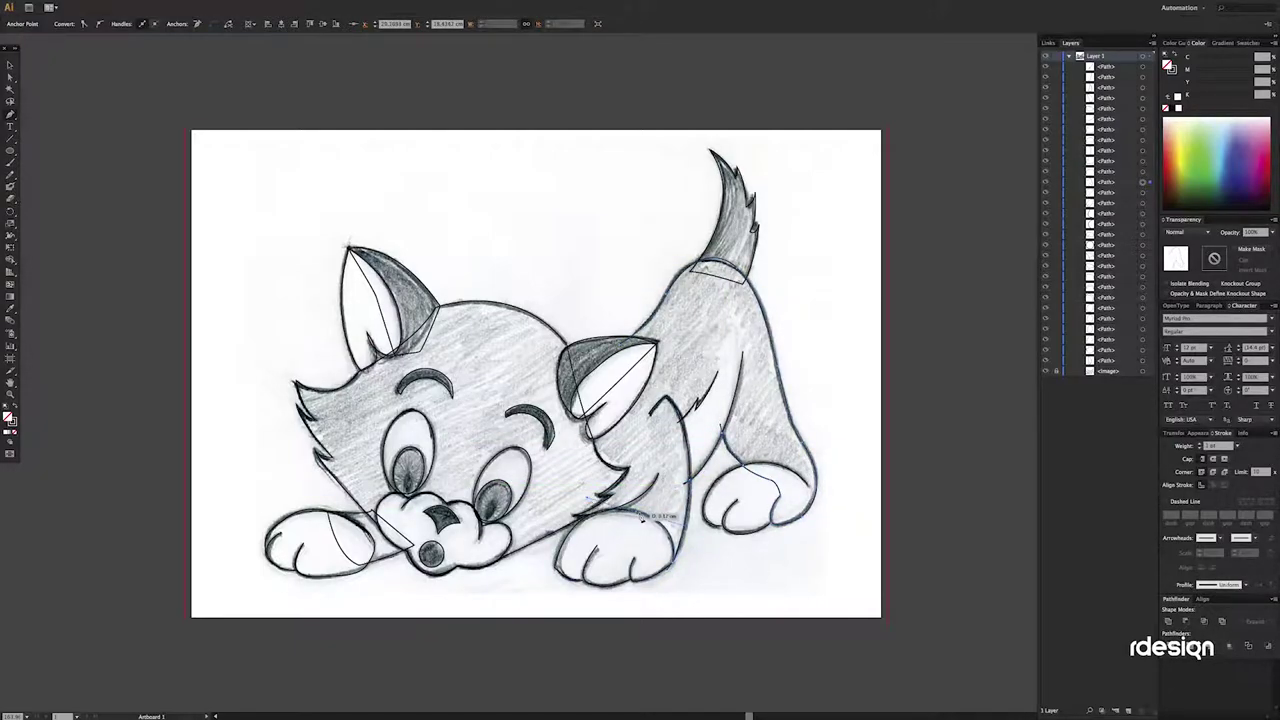
pyautogui.moveTo(640, 517); pyautogui.dragTo(576, 518)
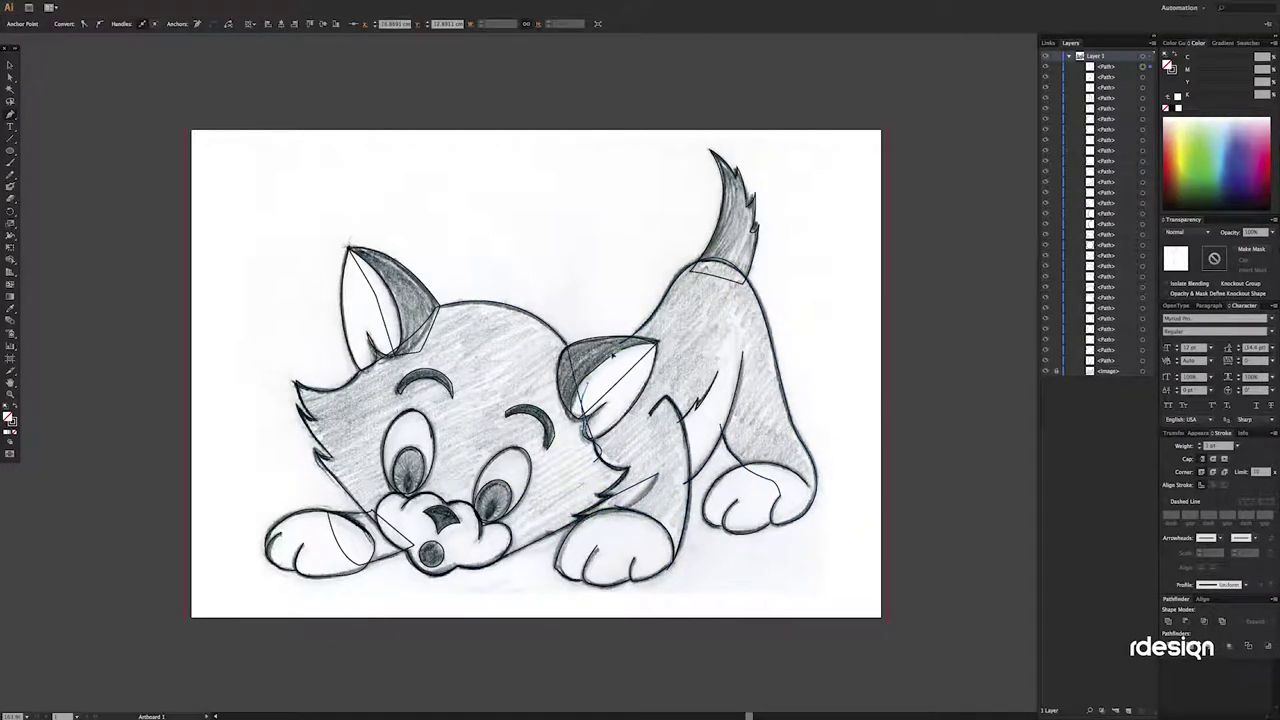
pyautogui.moveTo(1228, 160); pyautogui.dragTo(1234, 148)
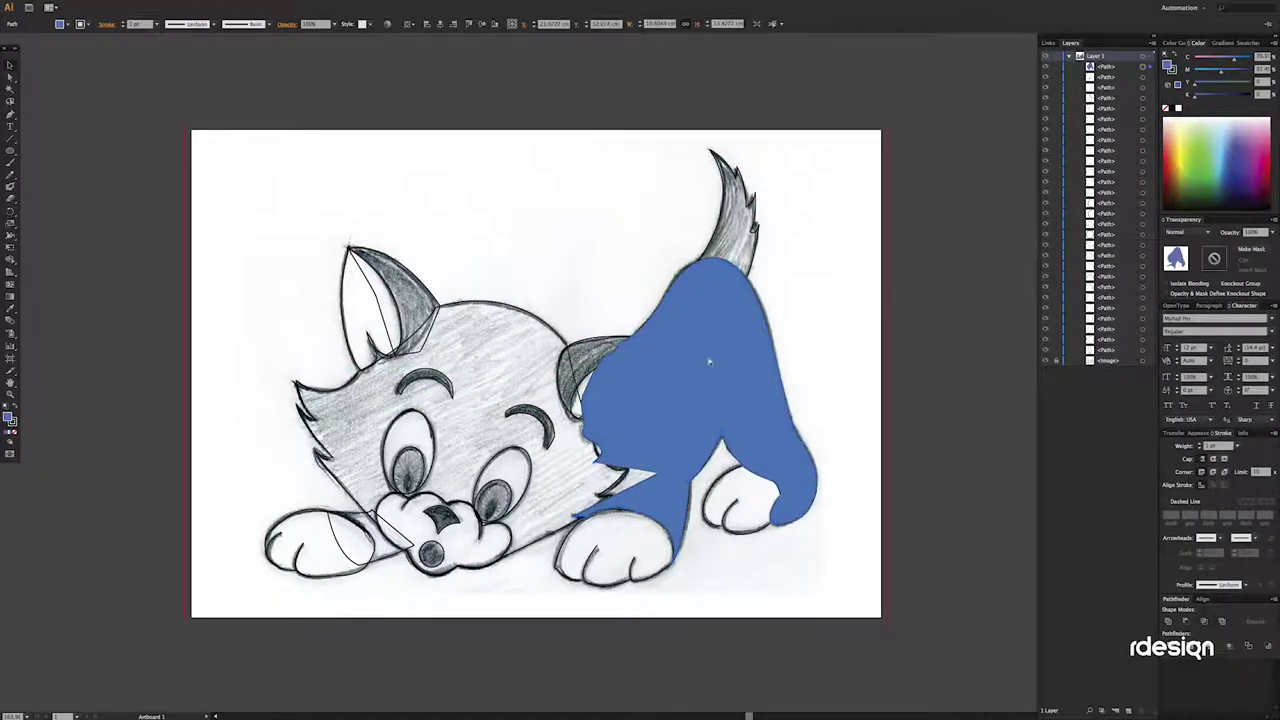
# Send the blue body to the back and change the tail shape's stacking order through Arrange.
pyautogui.hotkey('ctrl', 'shift', '[')
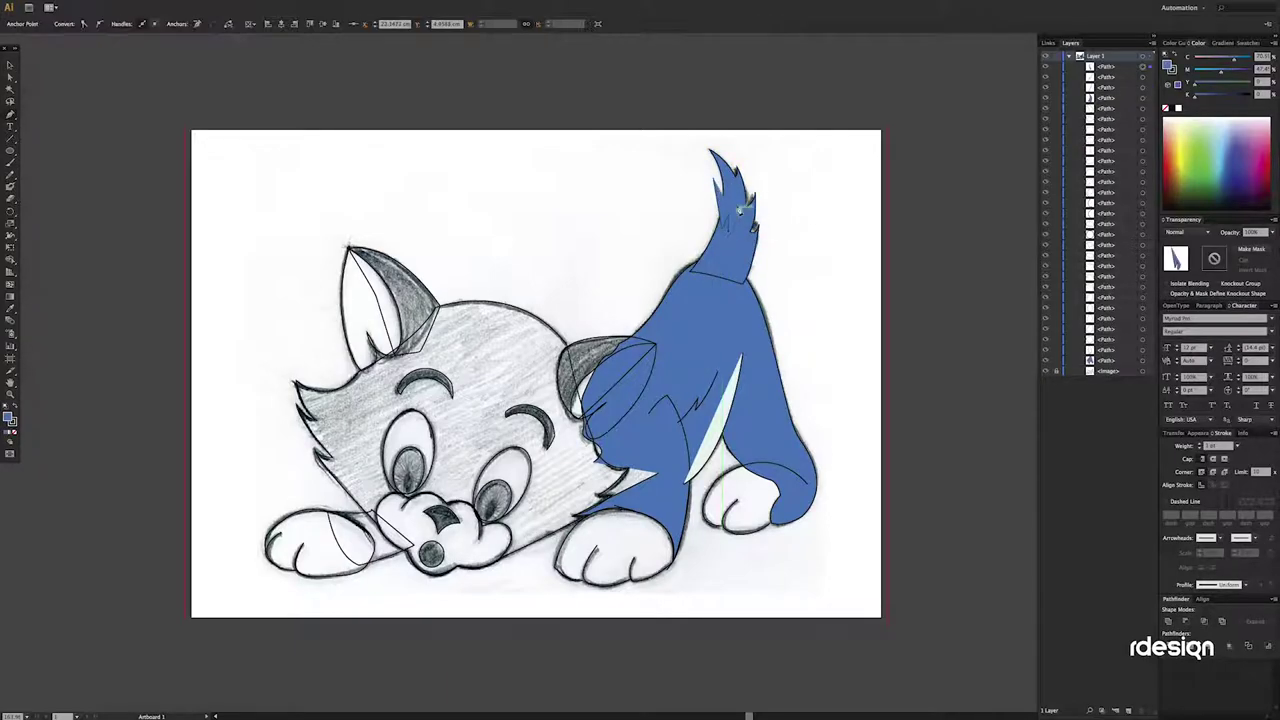
pyautogui.rightClick(712, 196)
pyautogui.click(942, 209)
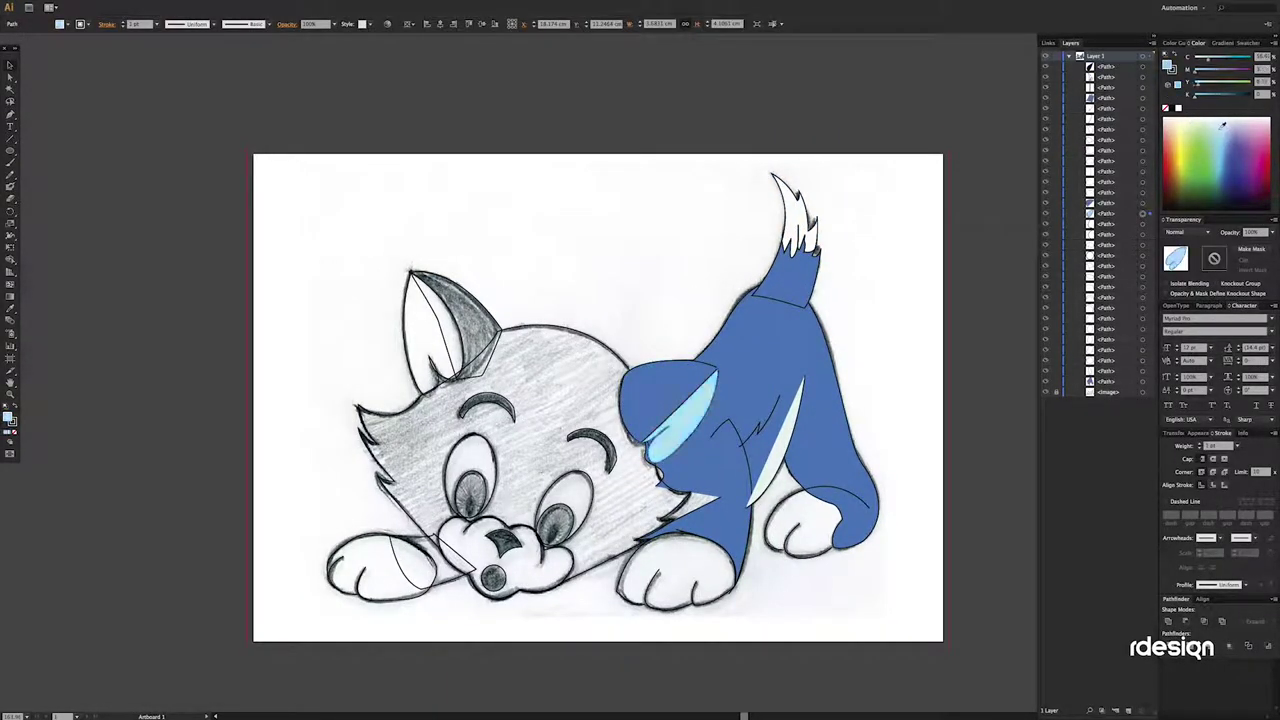
# Extend the pale-blue paw over the gap and drag its anchors into rounded inner toe curves.
pyautogui.click(744, 551)
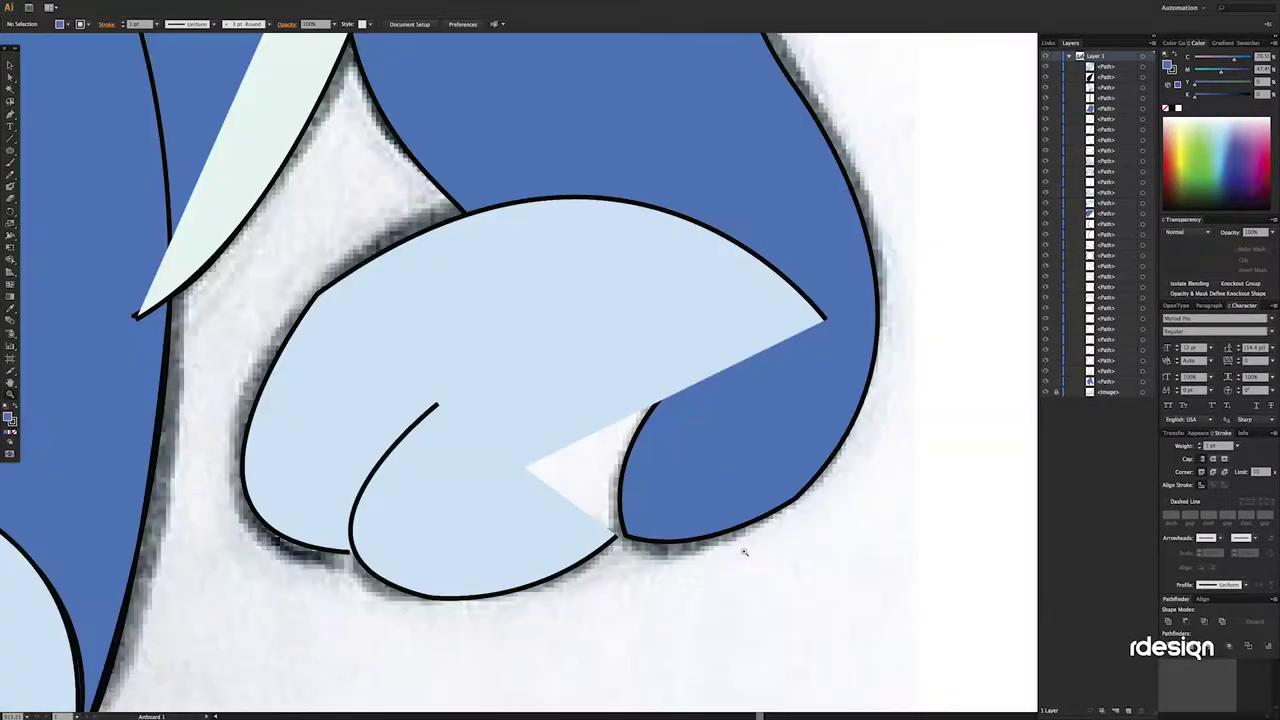
pyautogui.press('a')
pyautogui.moveTo(825, 320); pyautogui.dragTo(820, 470)
pyautogui.moveTo(526, 464)
pyautogui.mouseDown()
pyautogui.moveTo(520, 511)
pyautogui.moveTo(628, 541)
pyautogui.mouseUp()
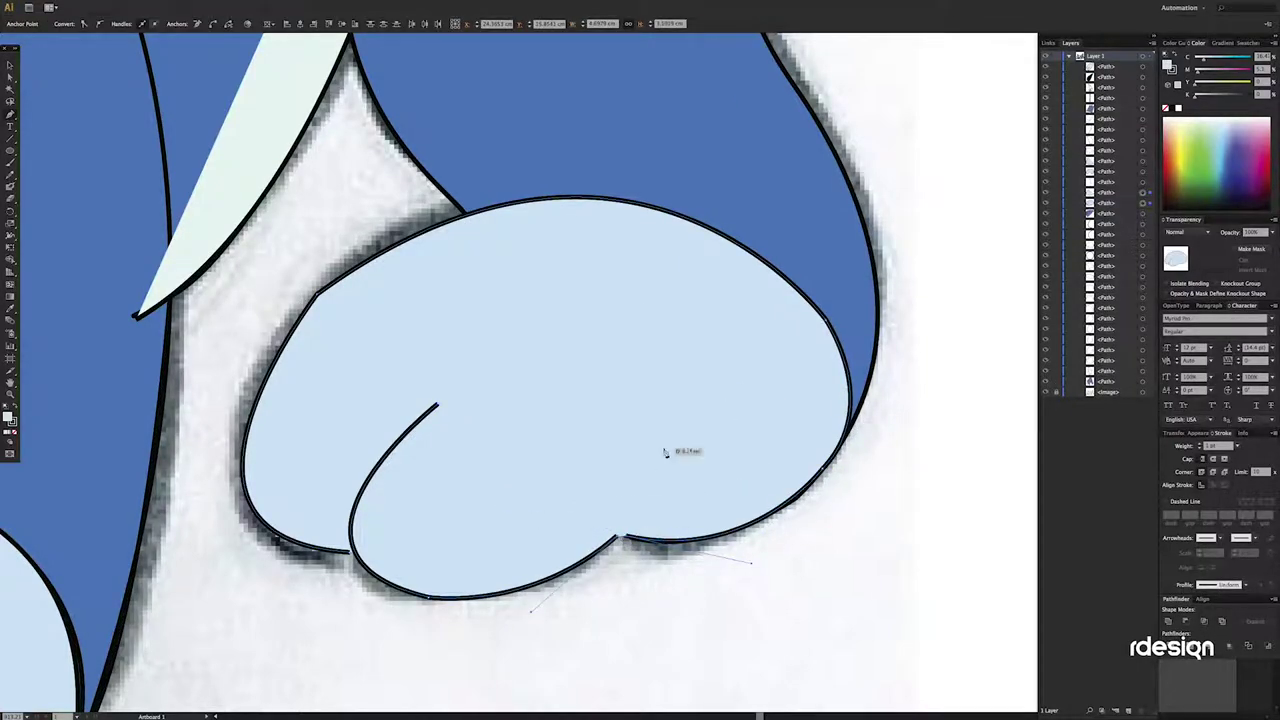
pyautogui.moveTo(671, 449); pyautogui.dragTo(675, 400)
pyautogui.moveTo(604, 557); pyautogui.dragTo(732, 500)
pyautogui.moveTo(743, 420); pyautogui.dragTo(800, 340)
pyautogui.moveTo(492, 463); pyautogui.dragTo(637, 487)
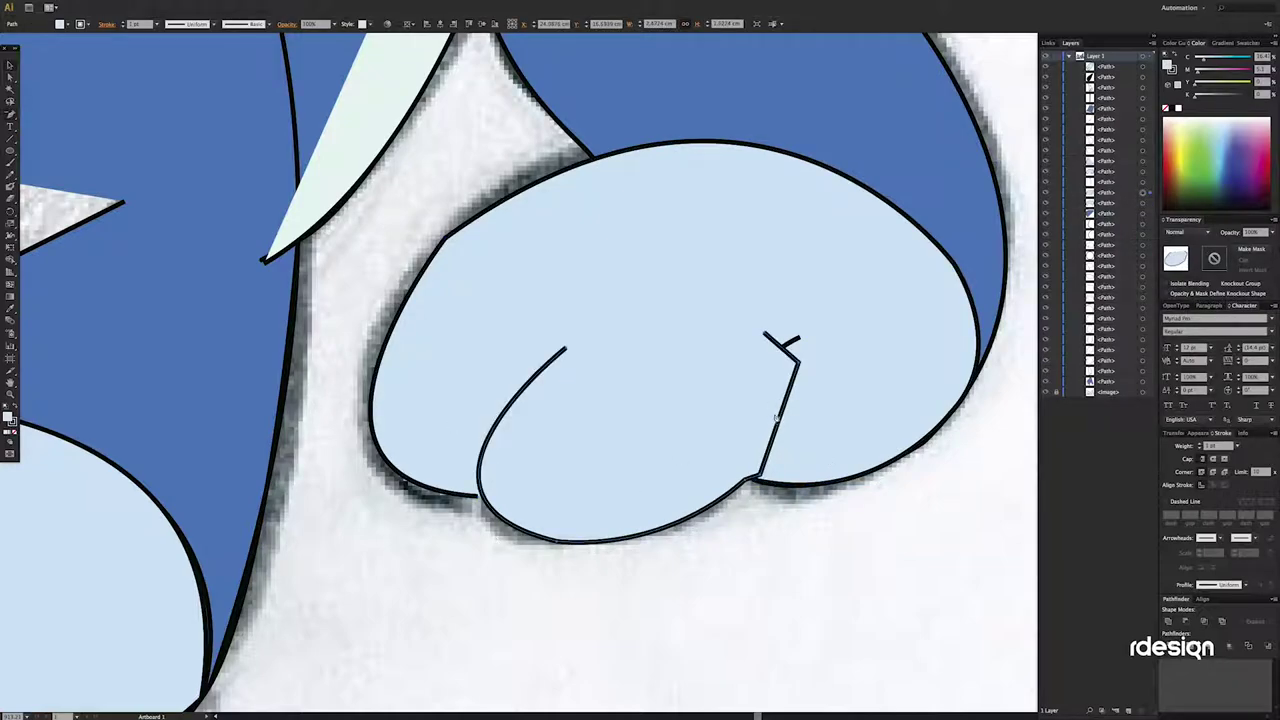
pyautogui.hotkey('ctrl', 'z')
pyautogui.scroll(1, 751, 531)
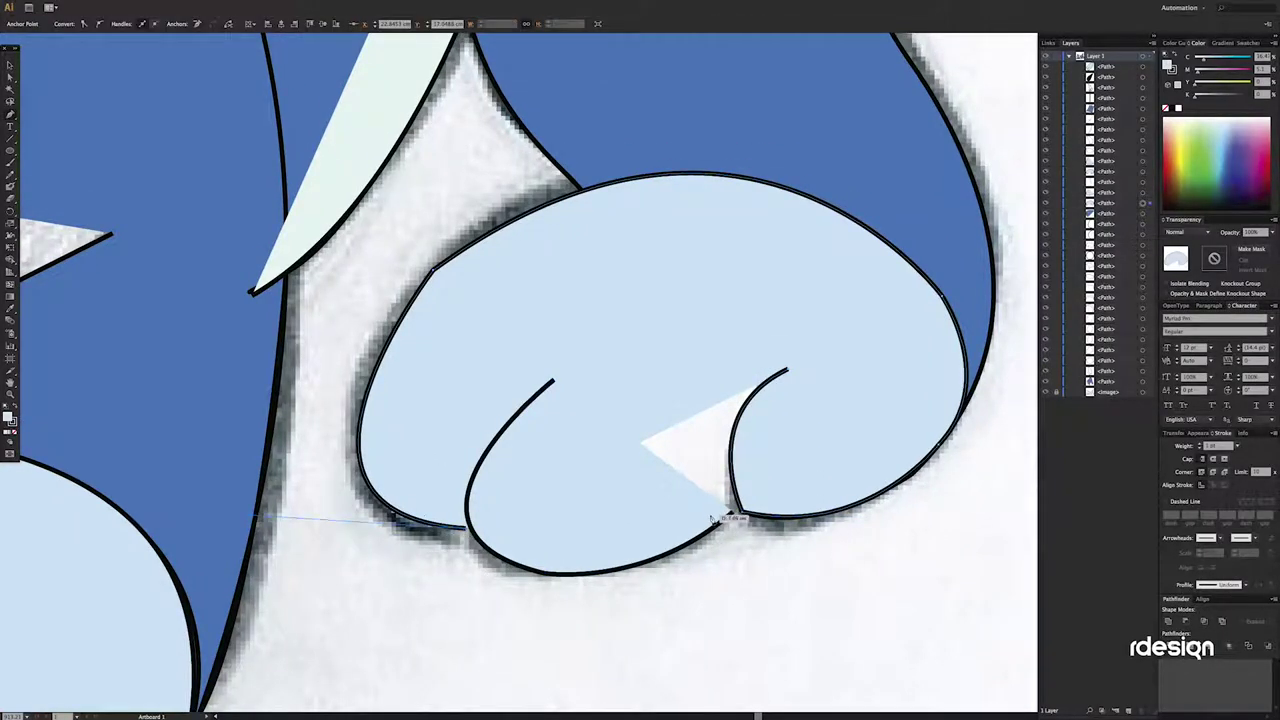
# Add a black pupil ellipse with a notched white highlight in the right eye.
pyautogui.hotkey('ctrl', '0')
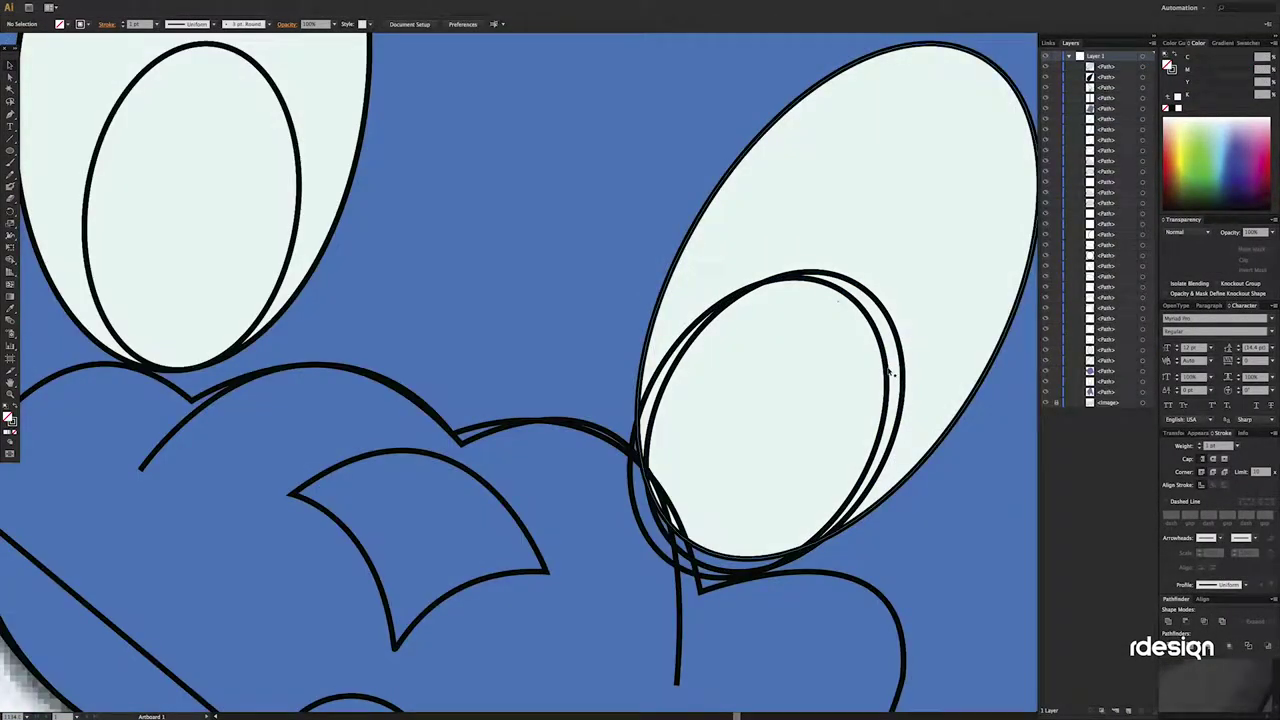
pyautogui.moveTo(830, 432); pyautogui.dragTo(766, 470)
pyautogui.hotkey('ctrl', 'shift', 'a')
pyautogui.moveTo(623, 271)
pyautogui.mouseDown()
pyautogui.moveTo(549, 200)
pyautogui.moveTo(737, 494)
pyautogui.moveTo(722, 478)
pyautogui.moveTo(686, 500)
pyautogui.mouseUp()
pyautogui.click(714, 500)
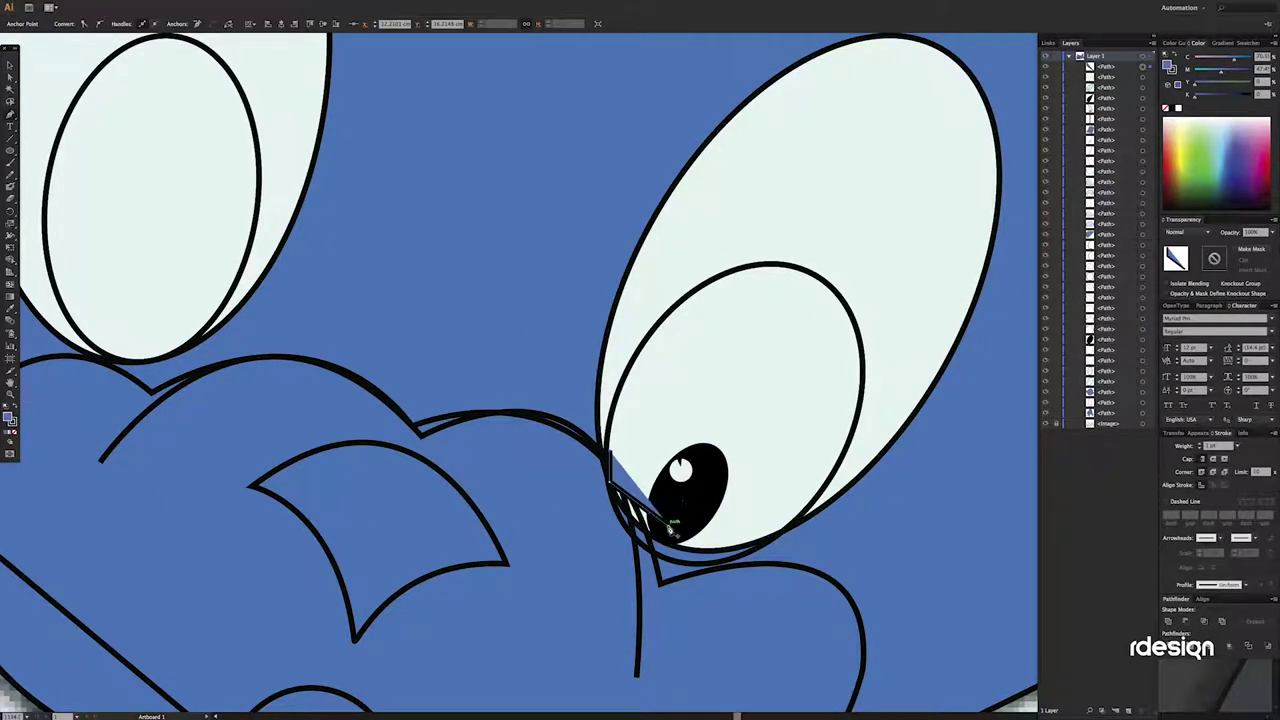
# Paste a copied path as a thin sliver with a light cyan fill and no stroke.
pyautogui.hotkey('ctrl', 'c')
pyautogui.hotkey('ctrl', 'v')
pyautogui.moveTo(544, 368); pyautogui.dragTo(655, 555)
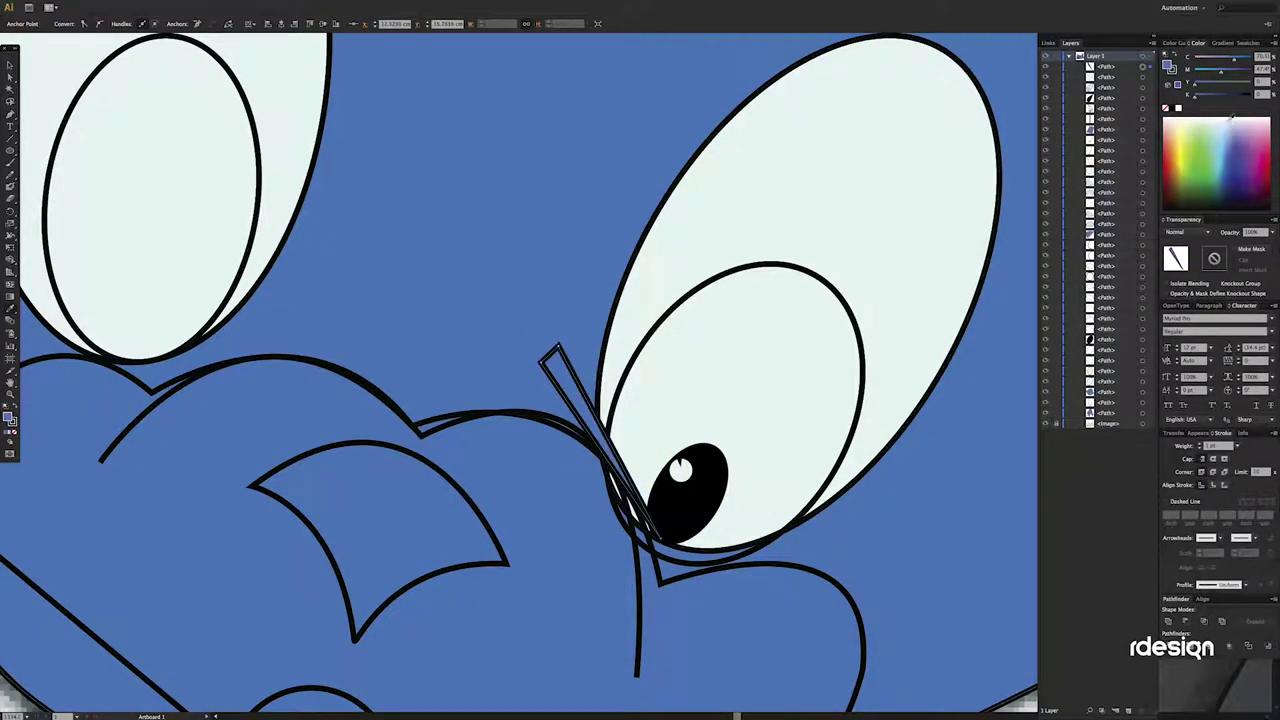
pyautogui.moveTo(1233, 139)
pyautogui.mouseDown()
pyautogui.moveTo(1246, 194)
pyautogui.moveTo(1219, 142)
pyautogui.mouseUp()
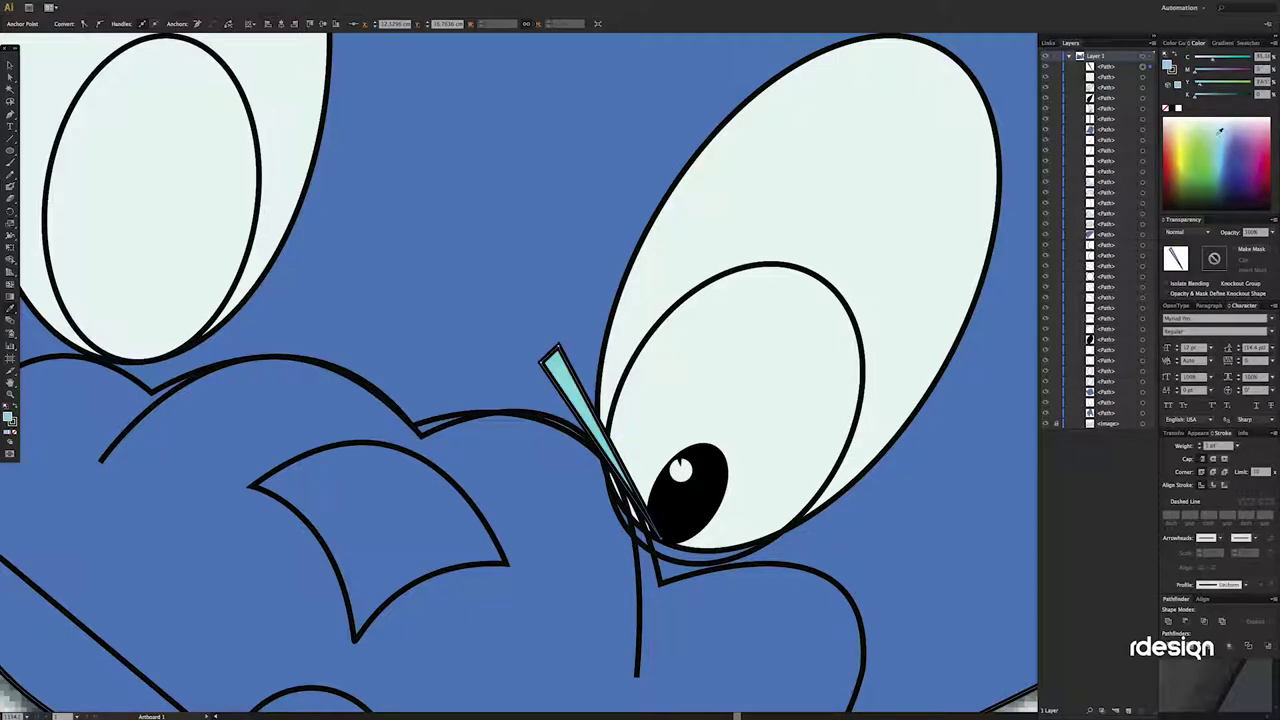
pyautogui.press('x')
pyautogui.press('/')
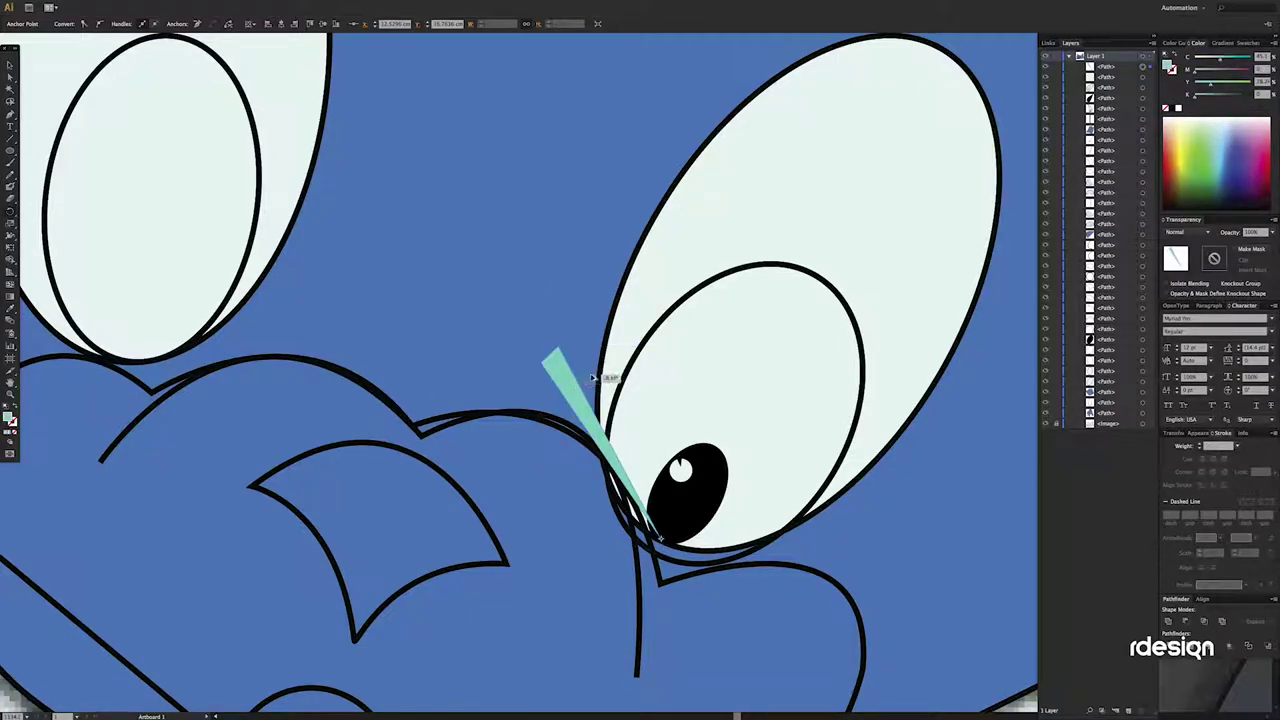
# Rotate repeated sliver copies around the bottom tip into an enlarged fan, and group them.
pyautogui.press('r')
pyautogui.click(655, 540)
pyautogui.moveTo(560, 352); pyautogui.dragTo(575, 346)
pyautogui.hotkey('ctrl', 'd')
pyautogui.hotkey('ctrl', 'd')
pyautogui.hotkey('ctrl', 'd')
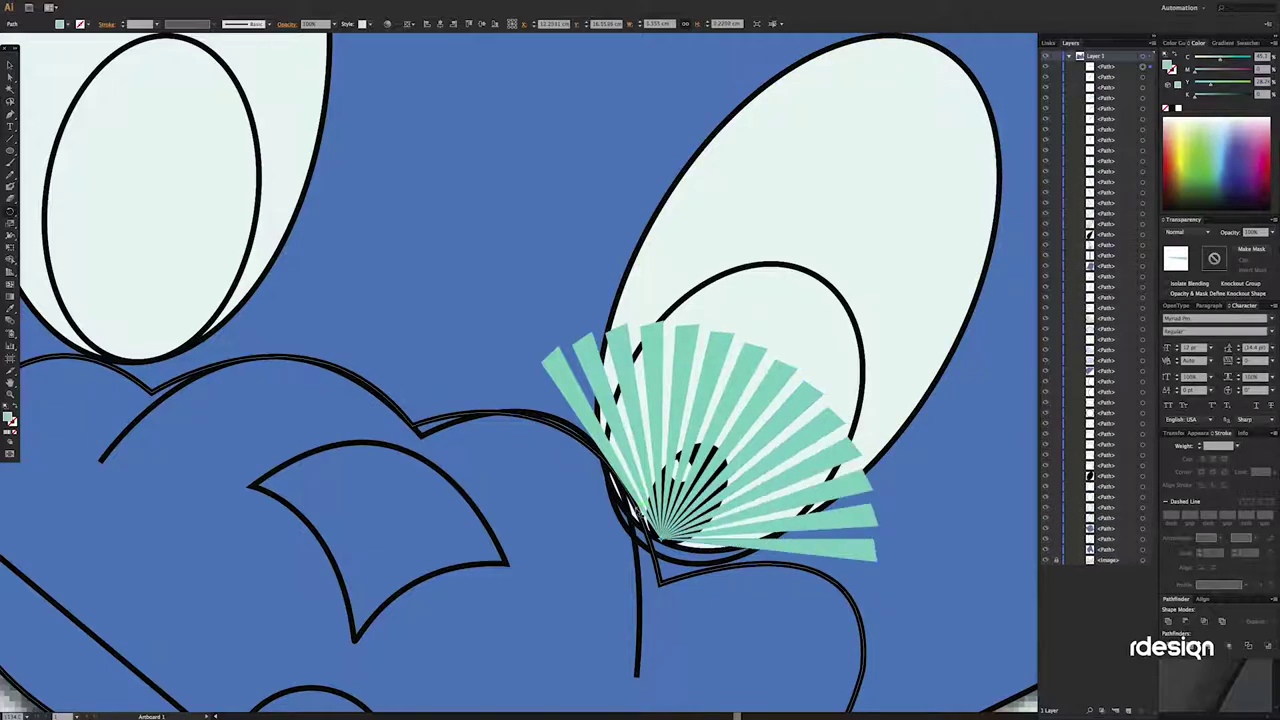
pyautogui.moveTo(844, 521); pyautogui.dragTo(727, 491)
pyautogui.moveTo(628, 410); pyautogui.dragTo(715, 383)
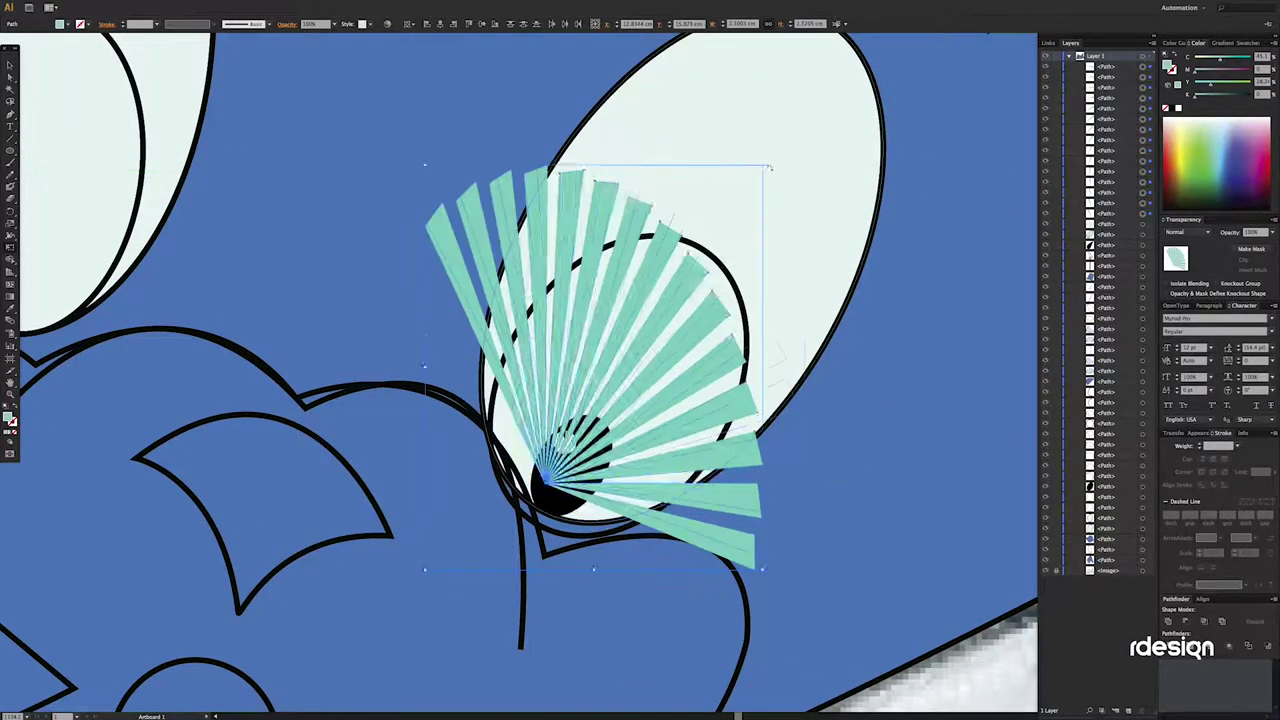
pyautogui.hotkey('ctrl', 'g')
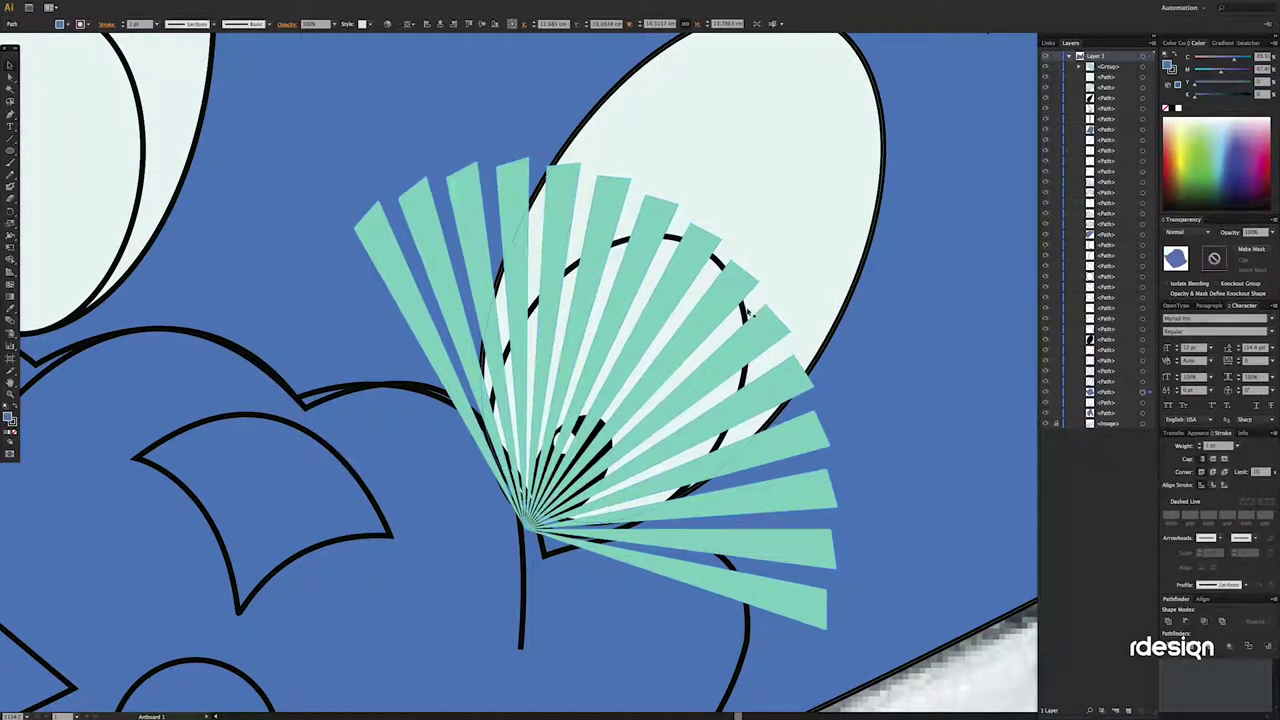
# Clip the stripe fan inside the iris ellipse and adjust it in Isolation Mode.
pyautogui.keyDown('shift'); pyautogui.click(742, 370); pyautogui.keyUp('shift')
pyautogui.hotkey('ctrl', '7')
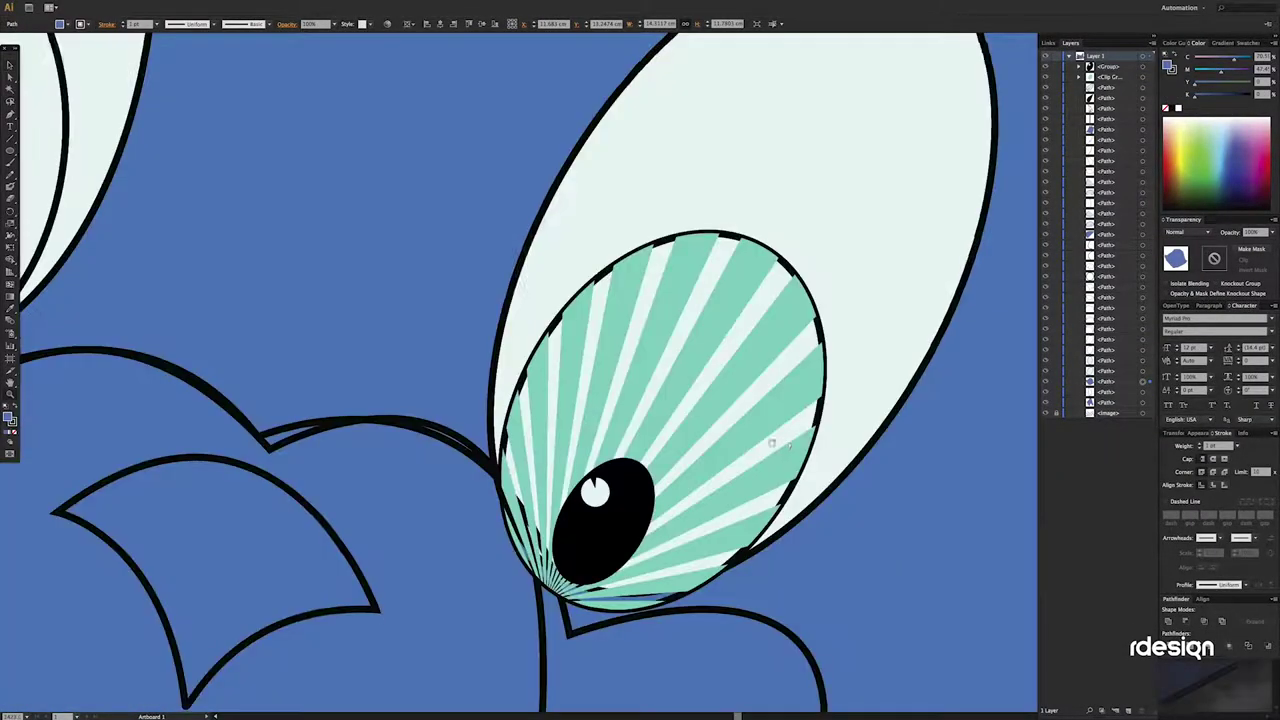
pyautogui.scroll(-5, 737, 420)
pyautogui.doubleClick(675, 388)
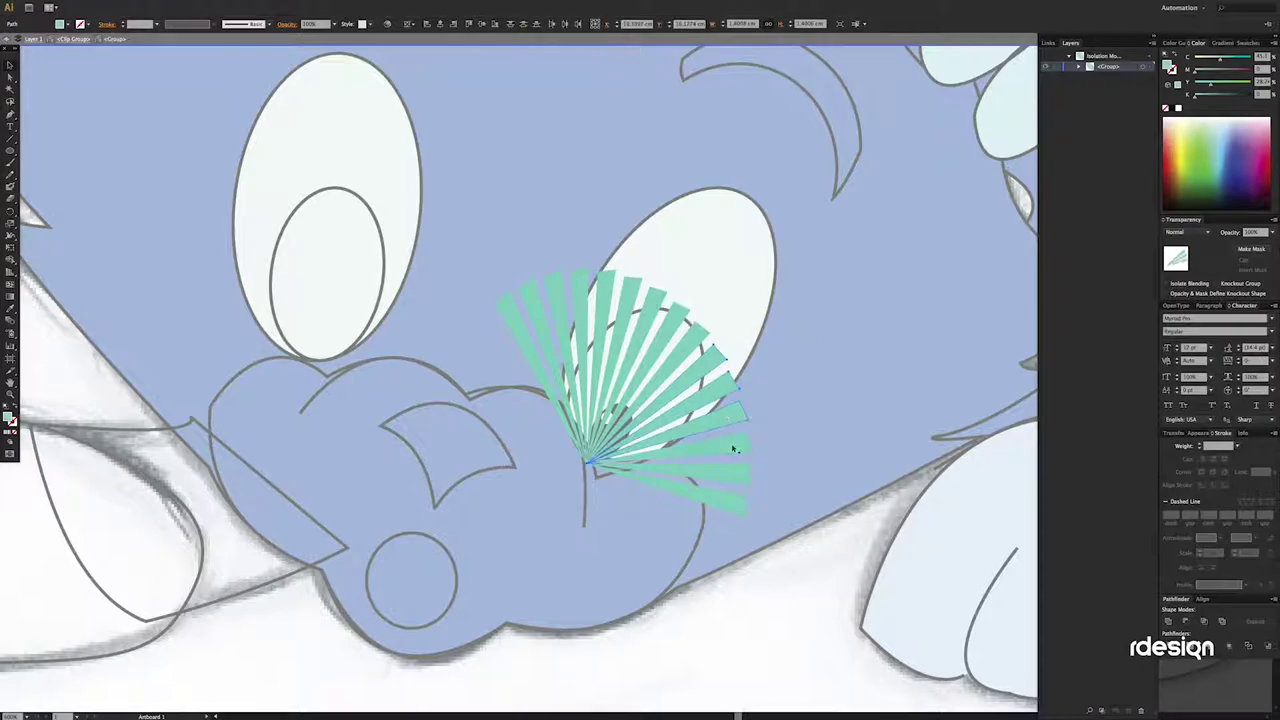
pyautogui.press('Escape')
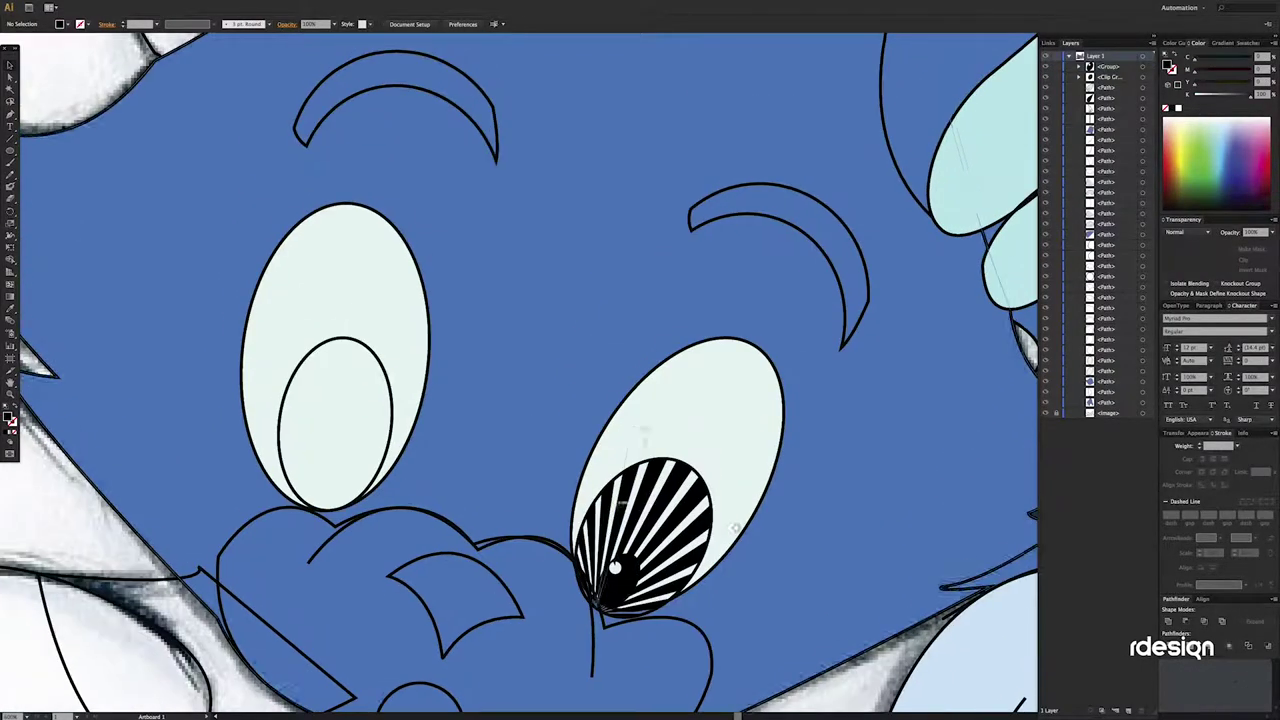
# Fill the eyebrows solid black.
pyautogui.click(712, 190)
pyautogui.scroll(-3, 711, 188)
pyautogui.press('Delete')
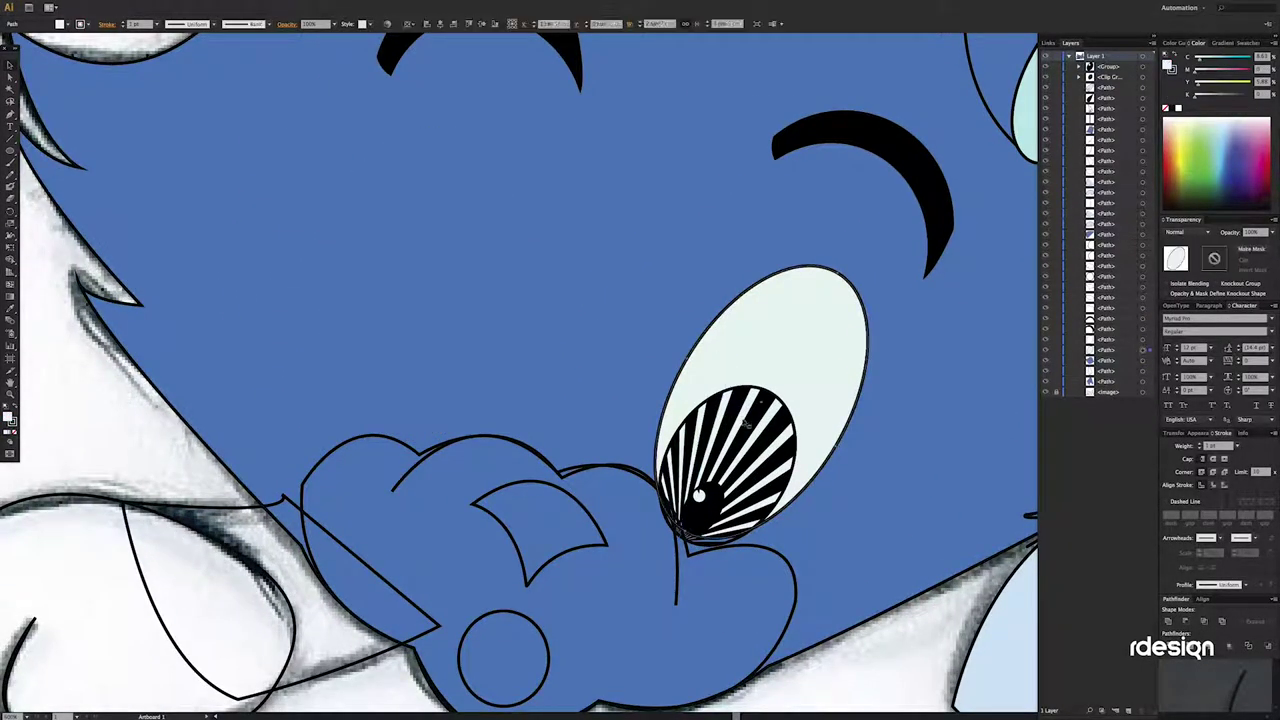
pyautogui.scroll(3, 845, 458)
# Duplicate the striped right eye and place the copy over the left eye.
pyautogui.hotkey('ctrl', 'c')
pyautogui.hotkey('ctrl', 'v')
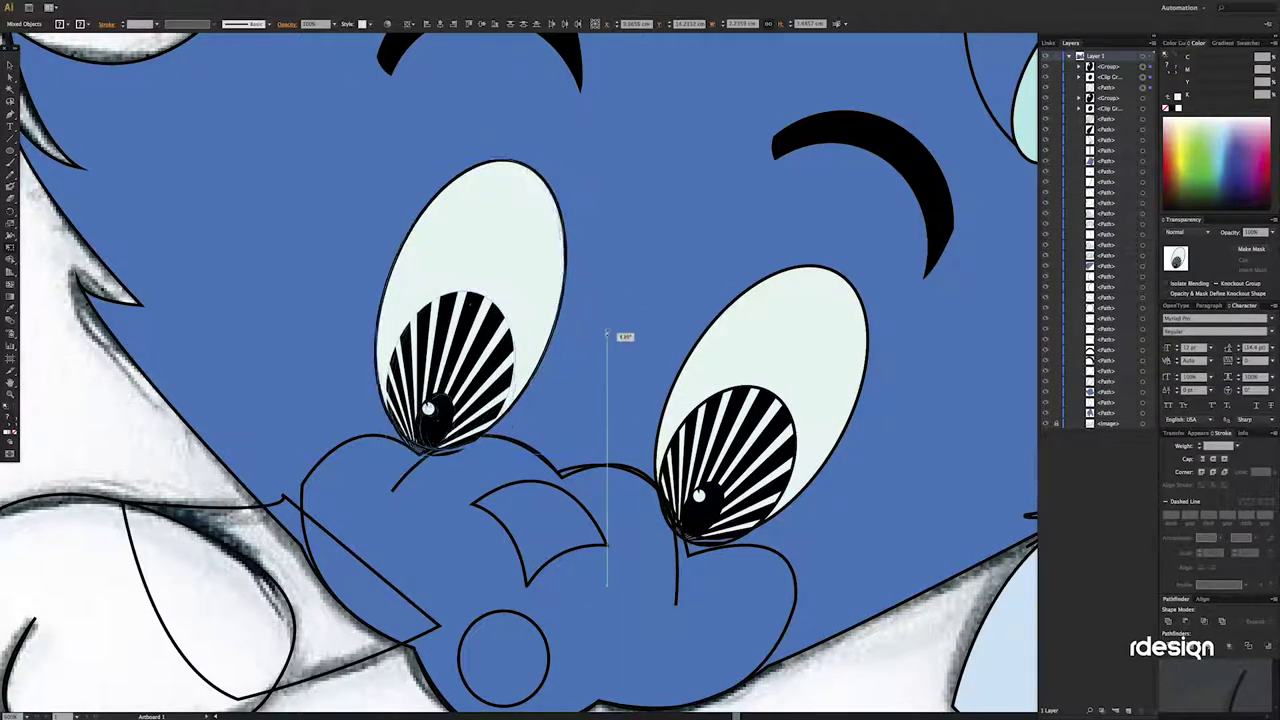
pyautogui.moveTo(471, 323); pyautogui.dragTo(445, 300)
# Fill the nose circle red and the muzzle light cyan.
pyautogui.scroll(-5, 805, 577)
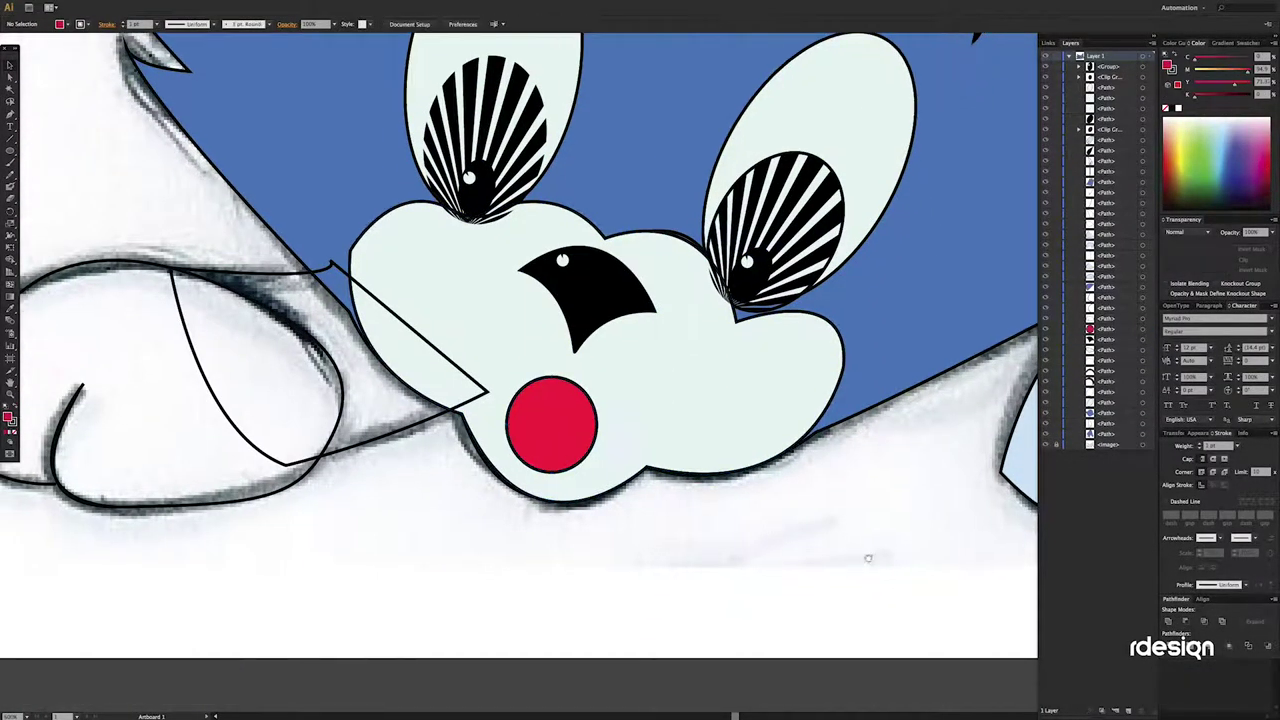
pyautogui.hotkey('ctrl', '0')
pyautogui.click(720, 350)
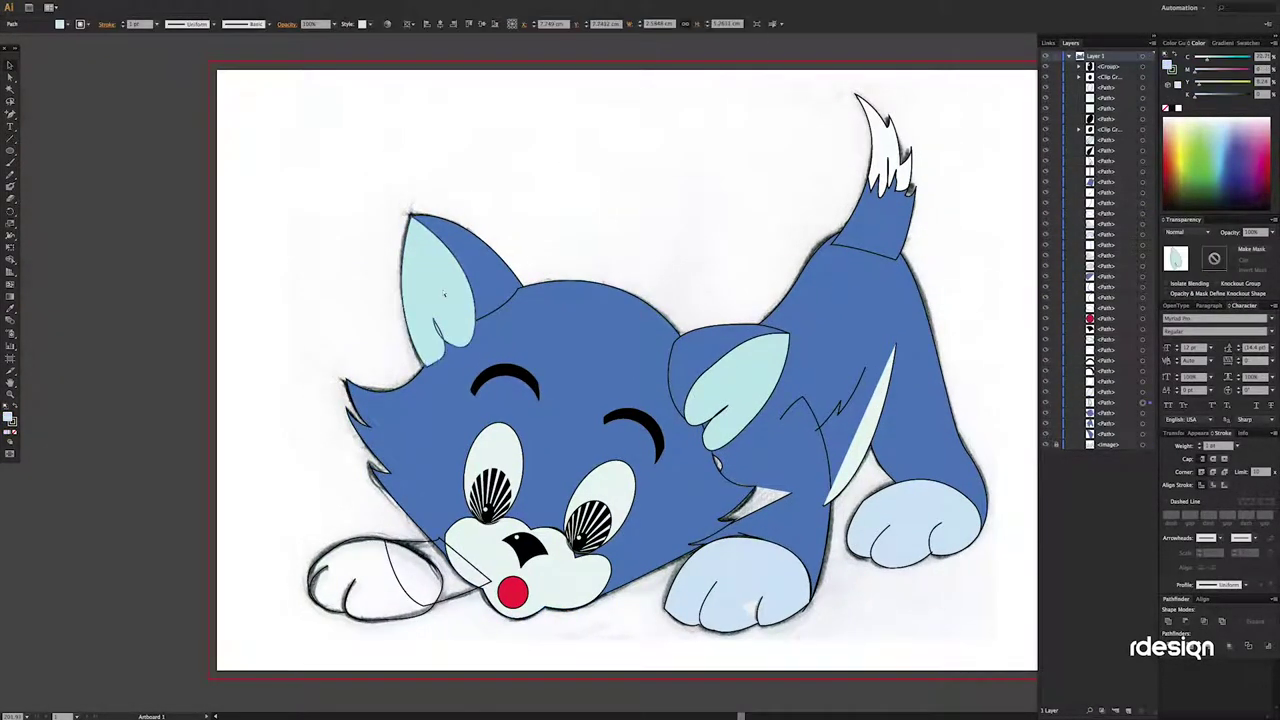
# Fill the left paw light blue and the strip beside it a darker blue.
pyautogui.scroll(1, 453, 343)
pyautogui.click(385, 490)
pyautogui.moveTo(1204, 103); pyautogui.dragTo(1212, 100)
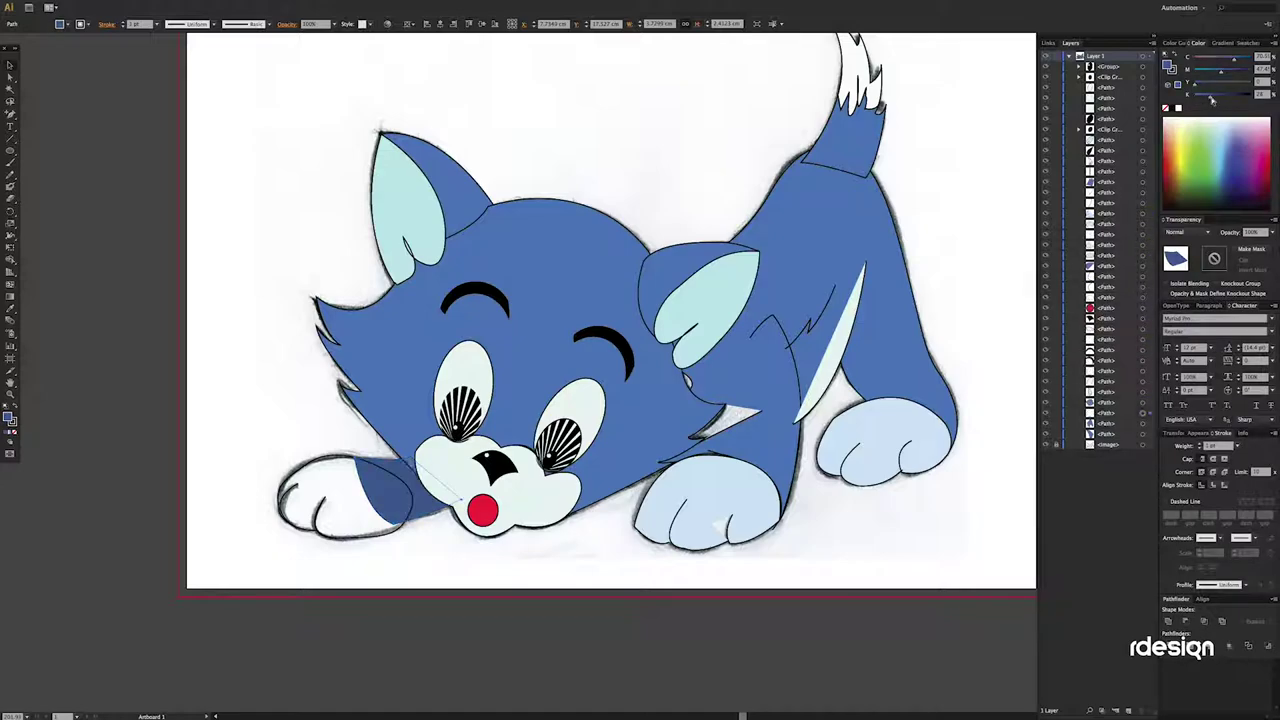
pyautogui.click(330, 500)
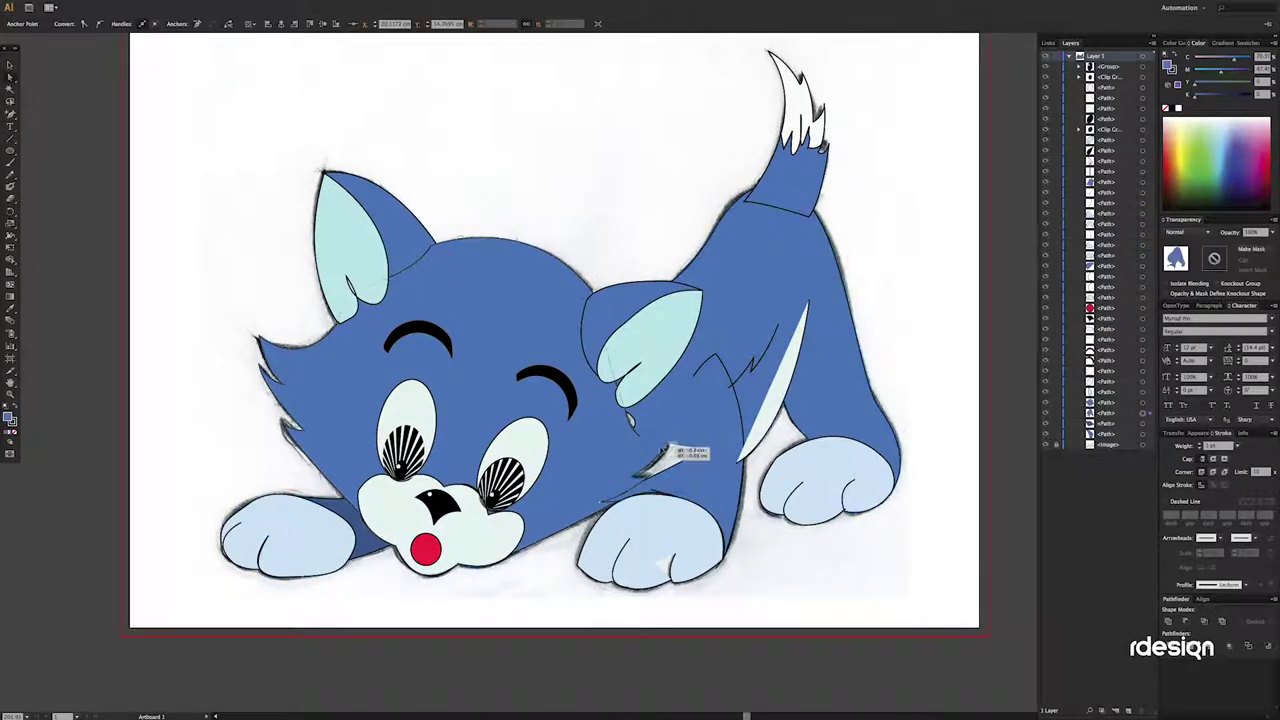
# Offset a darker blue copy of the head path to shade behind the head.
pyautogui.click(748, 455)
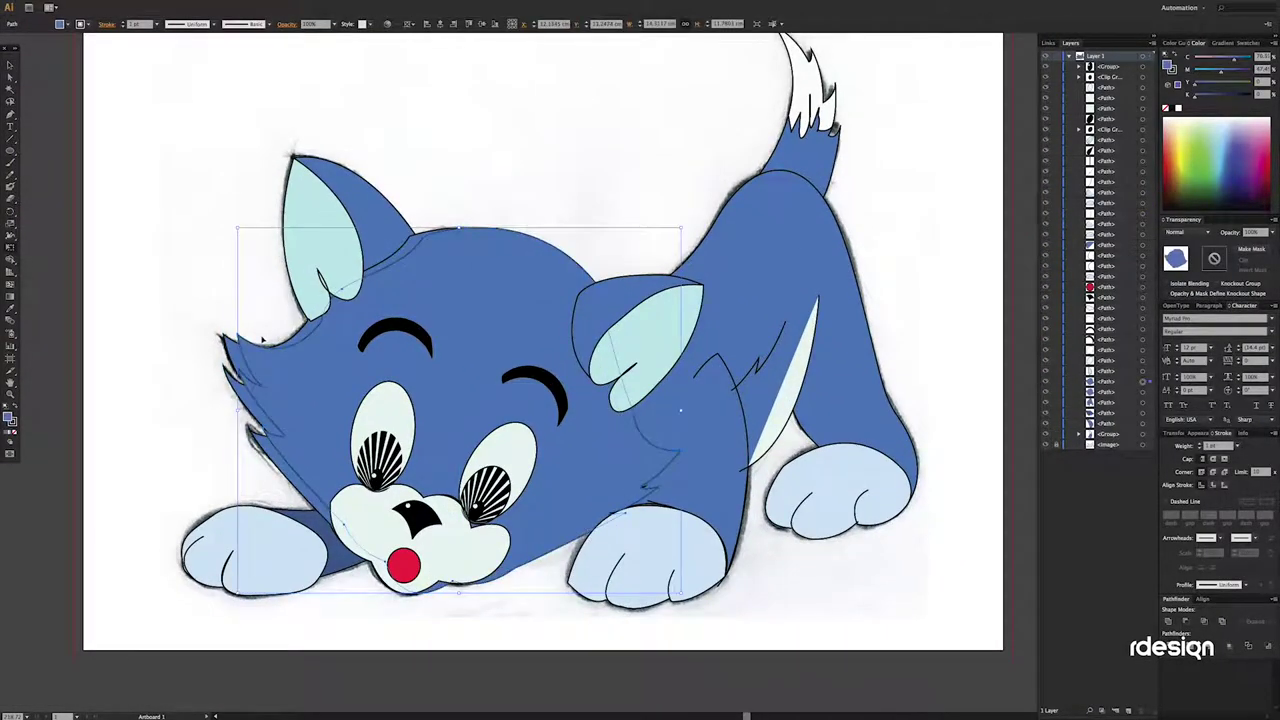
pyautogui.moveTo(316, 420); pyautogui.dragTo(540, 277)
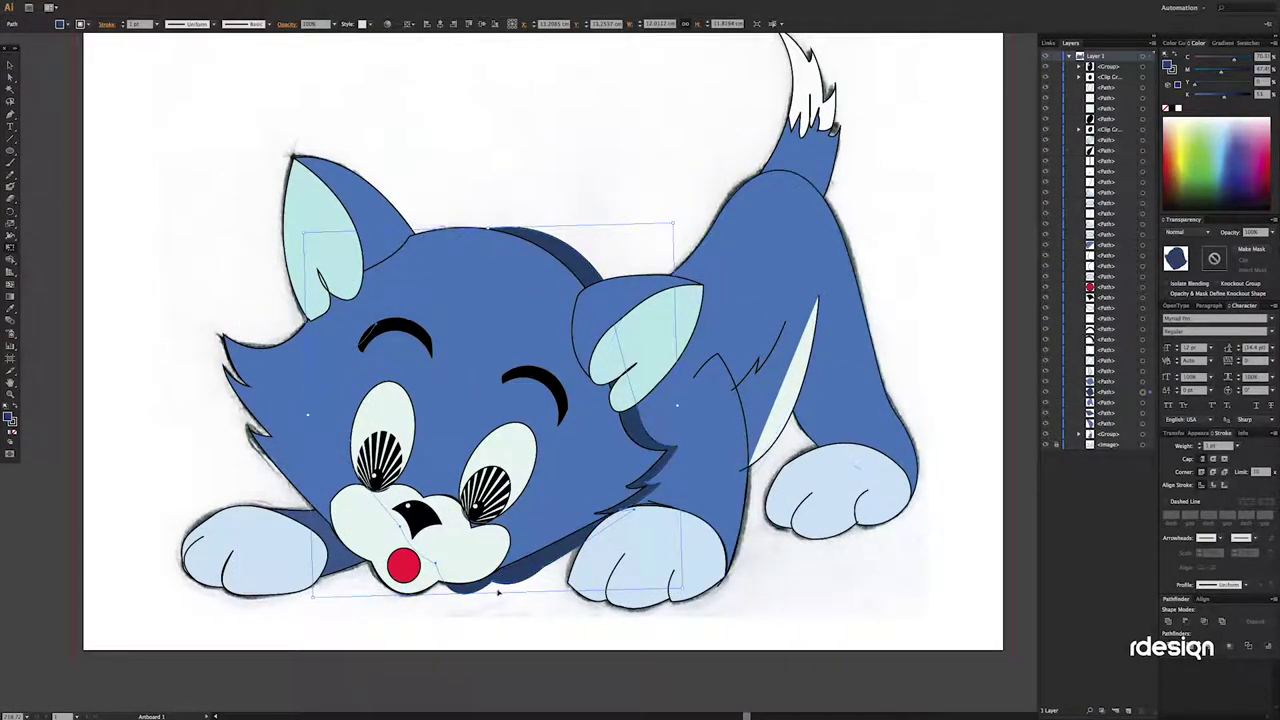
pyautogui.click(697, 578)
pyautogui.scroll(-2, 853, 512)
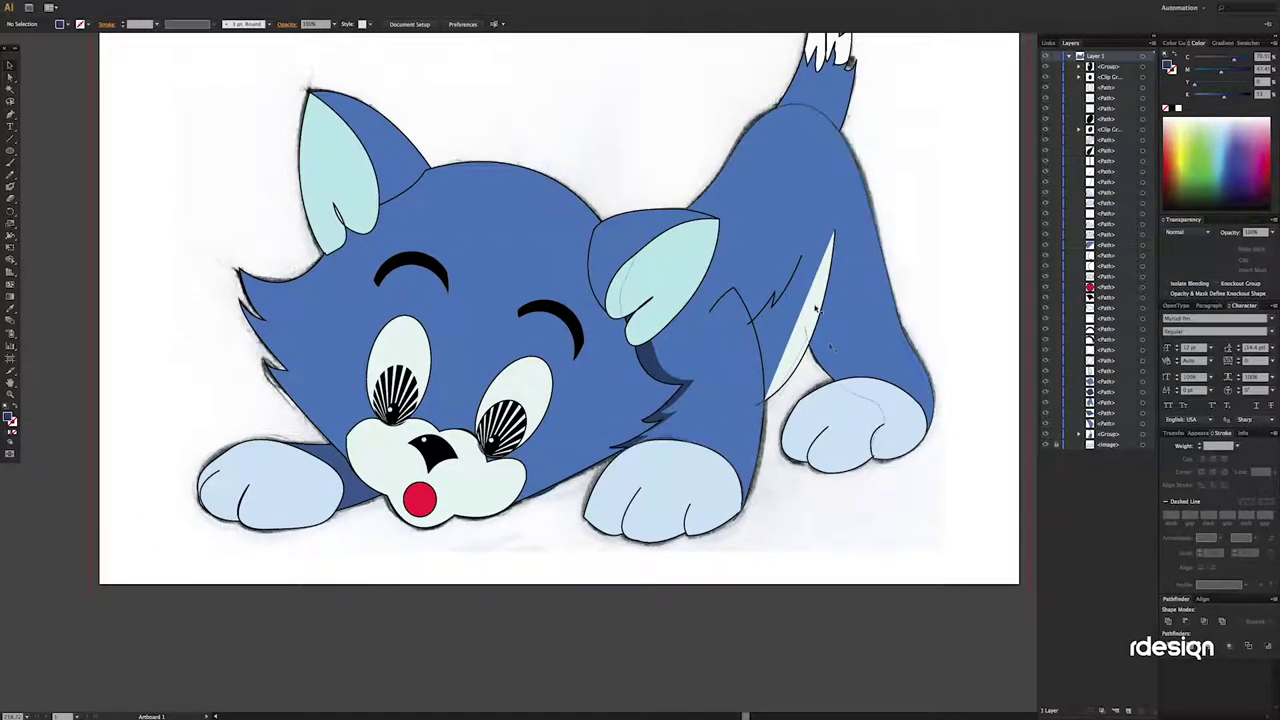
pyautogui.click(860, 250)
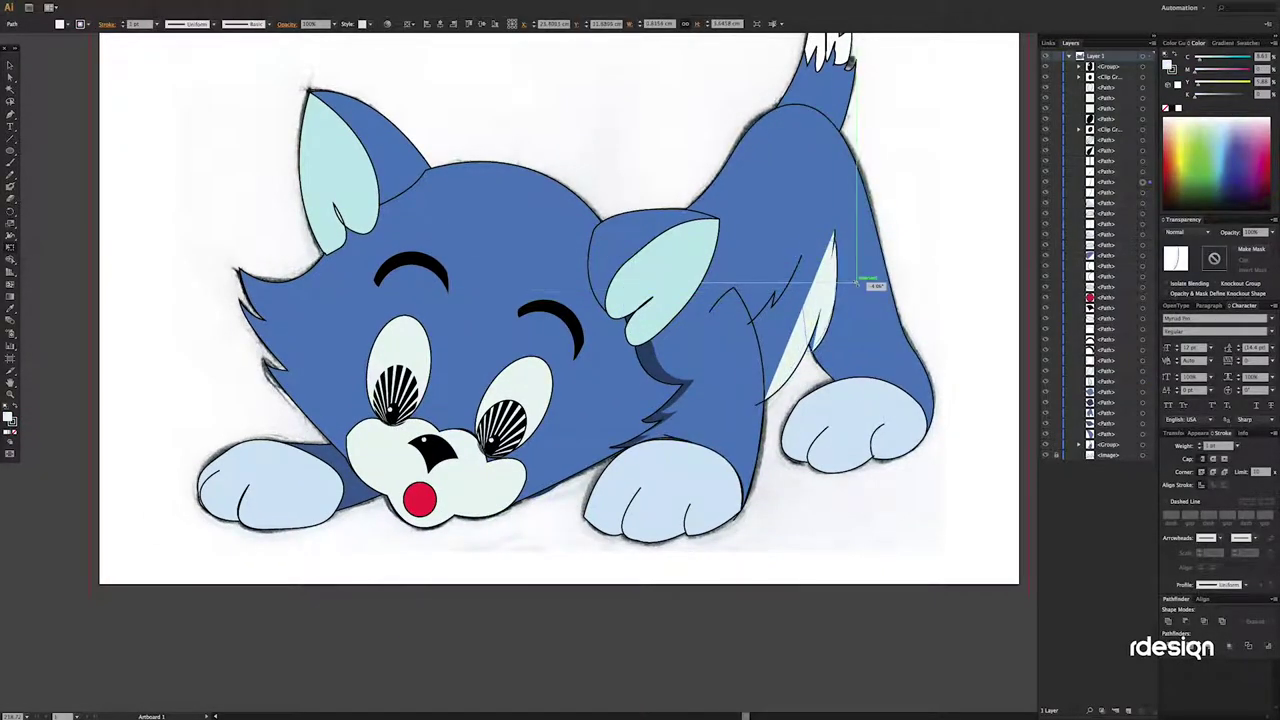
pyautogui.scroll(1, 776, 335)
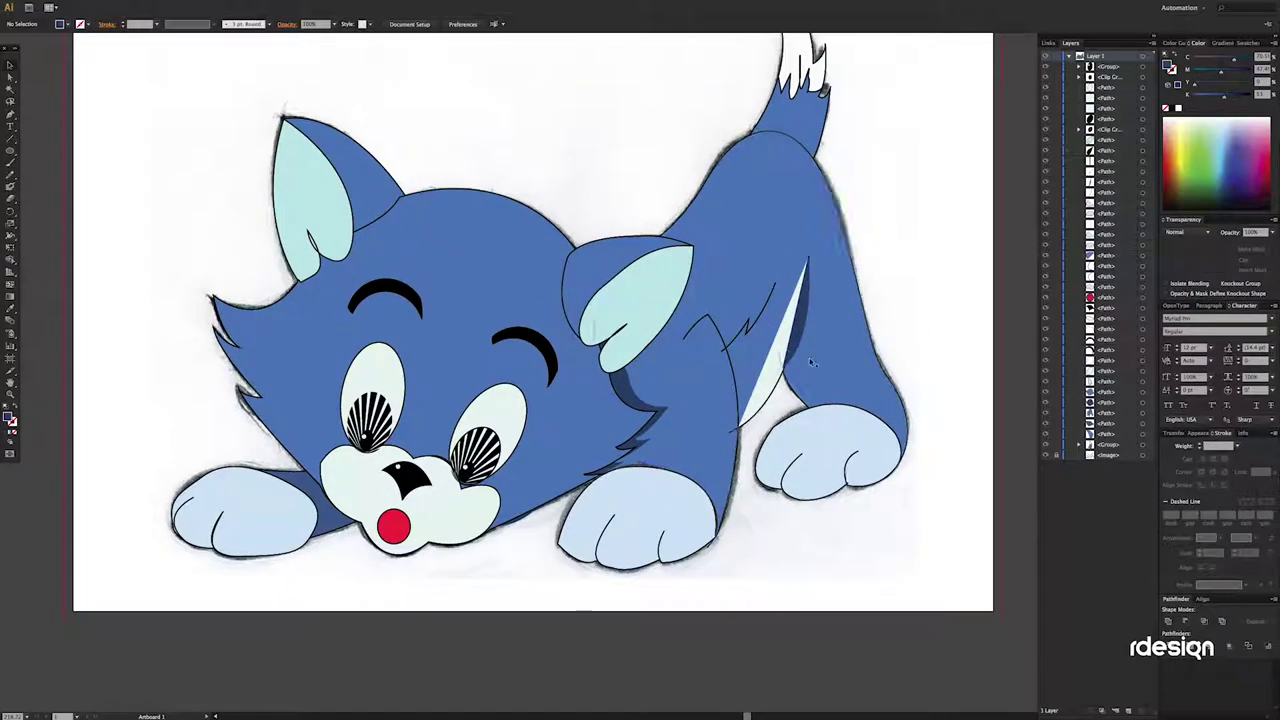
pyautogui.scroll(1, 776, 335)
pyautogui.scroll(-1, 776, 335)
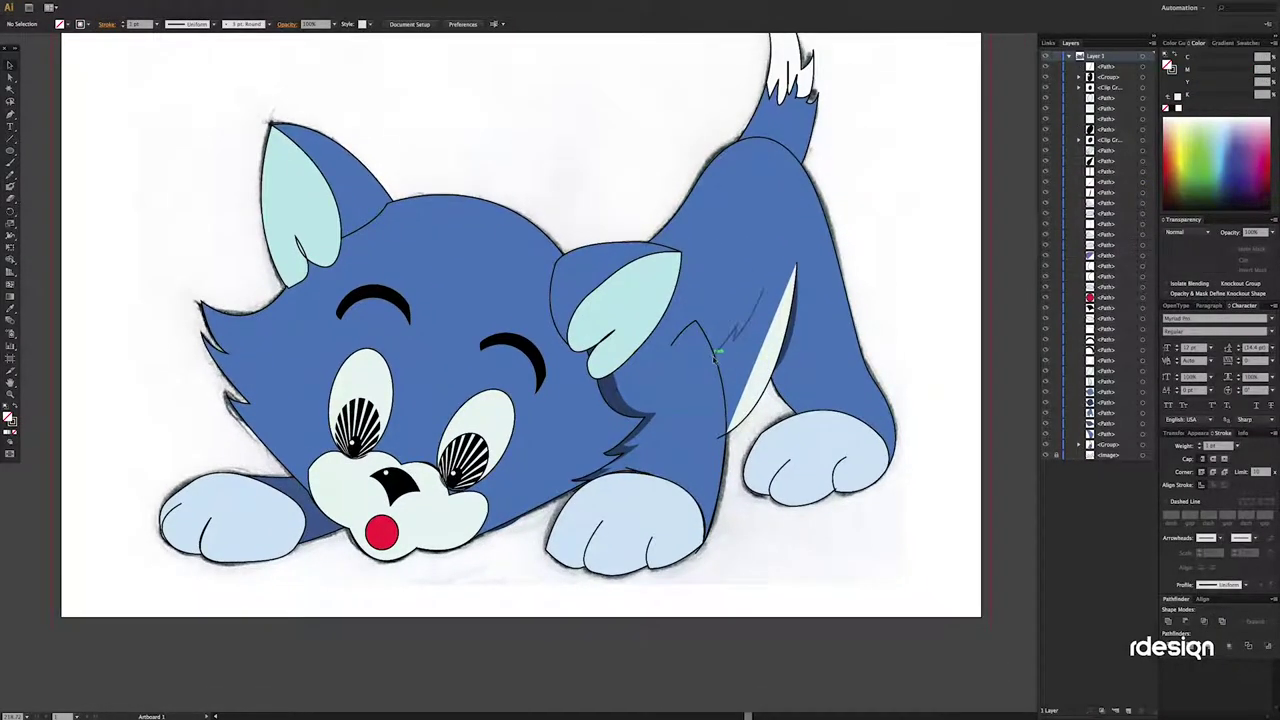
pyautogui.hscroll(-1, 830, 550)
# Draw a cloud-shaped forehead patch between the eyes and change its stacking order via Arrange.
pyautogui.click(465, 382)
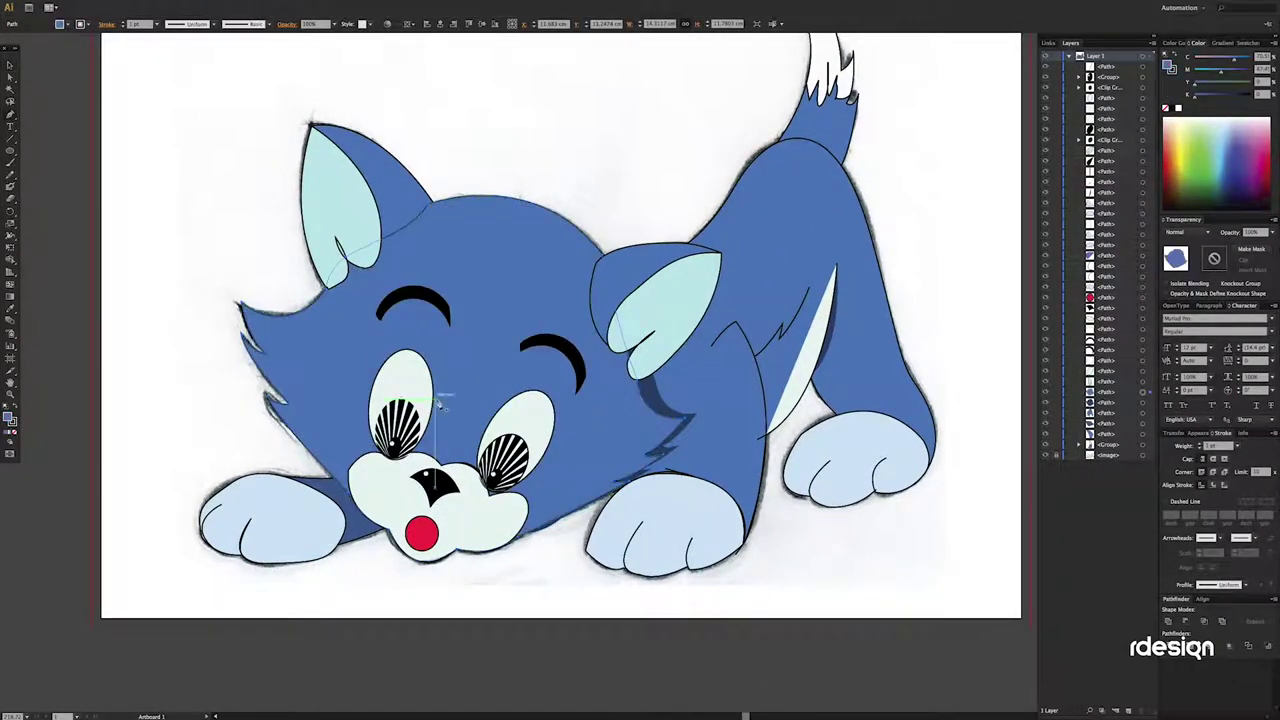
pyautogui.moveTo(418, 458); pyautogui.dragTo(488, 408)
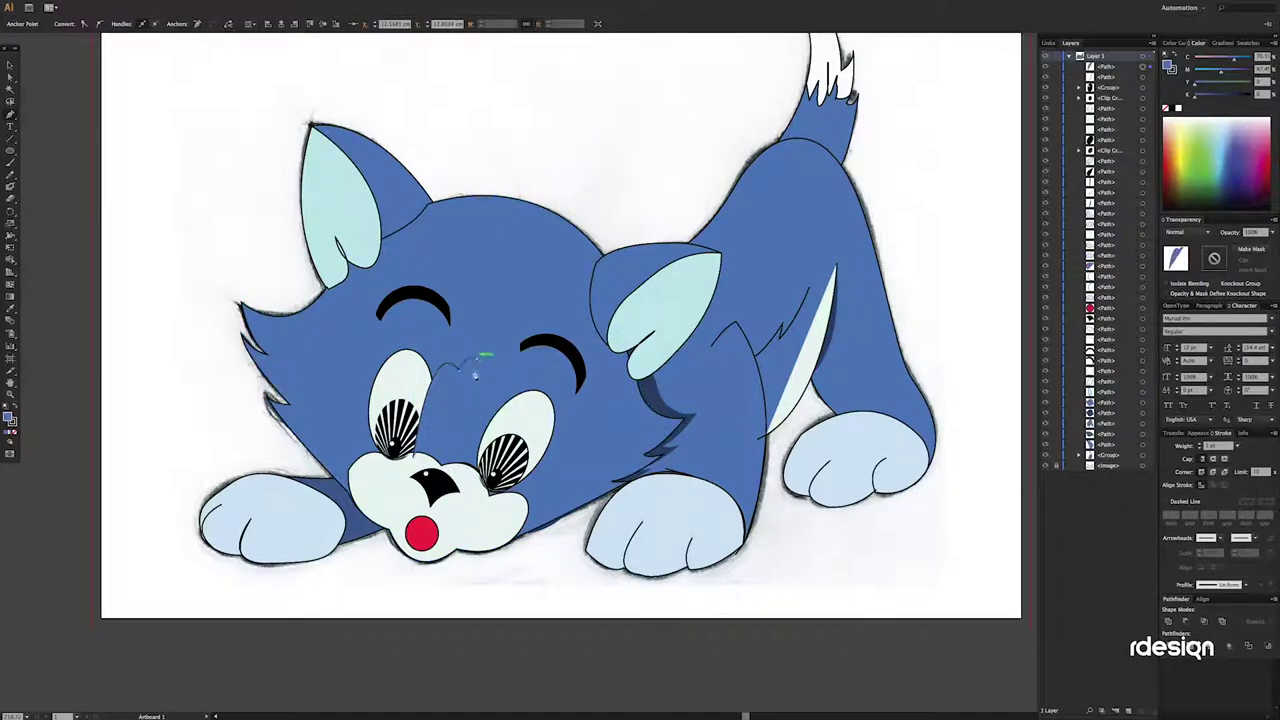
pyautogui.rightClick(475, 375)
pyautogui.click(525, 466)
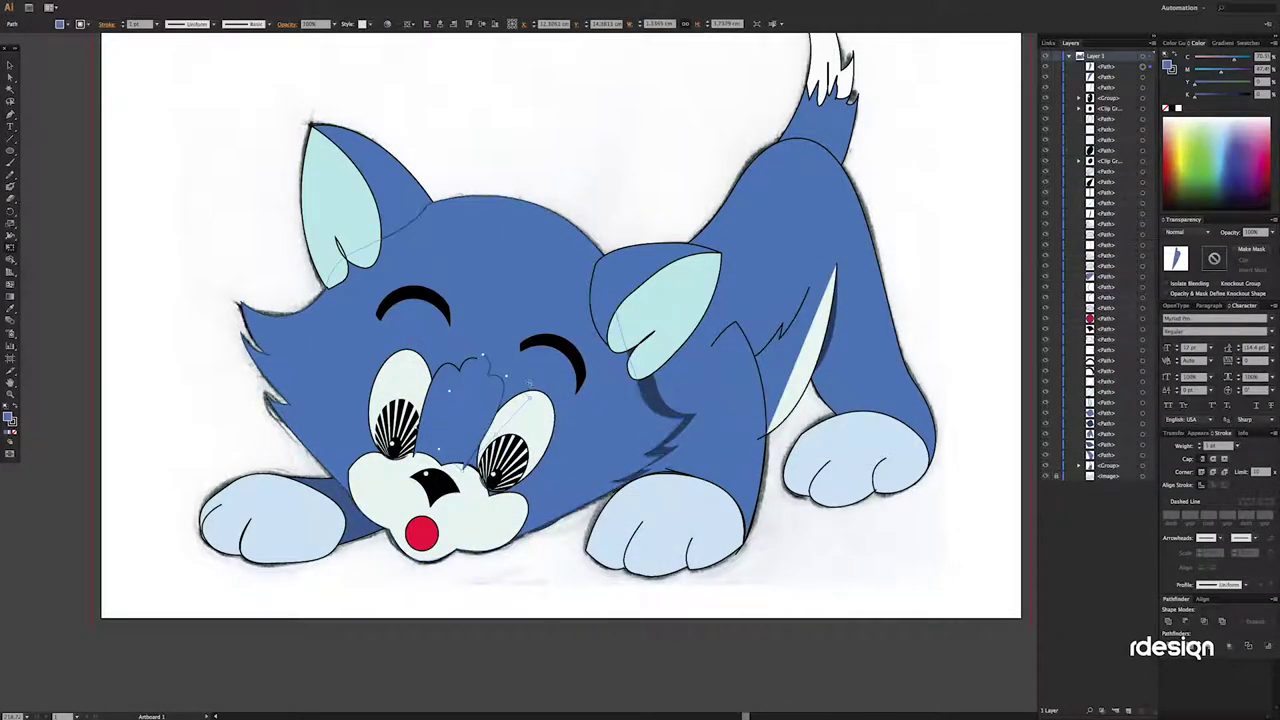
pyautogui.scroll(5, 528, 382)
pyautogui.scroll(-10, 910, 528)
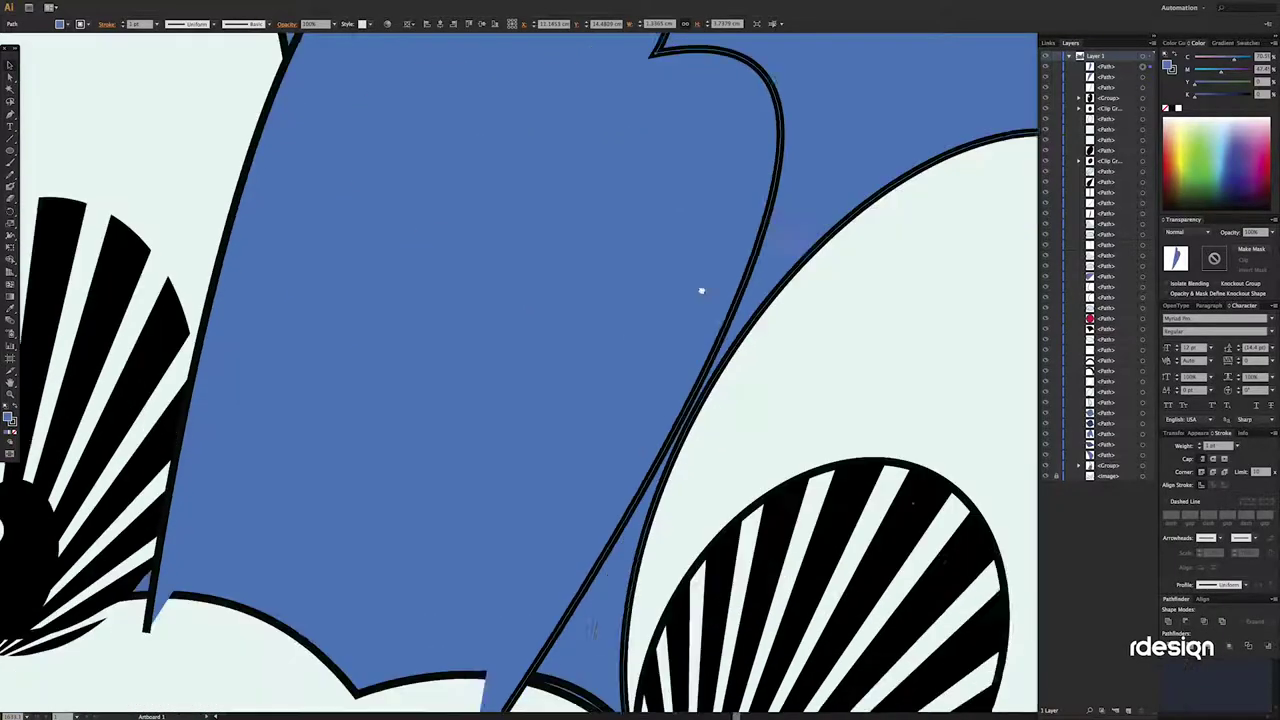
pyautogui.scroll(-3, 557, 566)
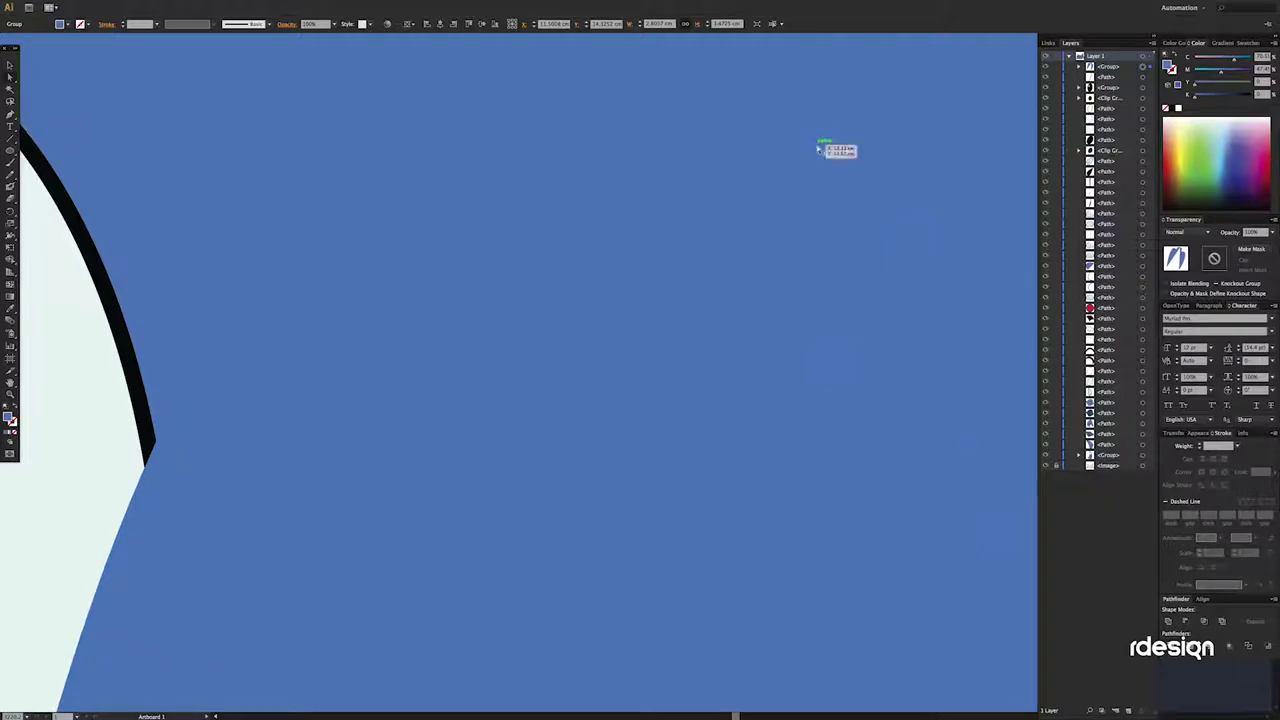
# Make the forehead patch light blue, reshape its anchors, and fit the artboard in view.
pyautogui.click(818, 148)
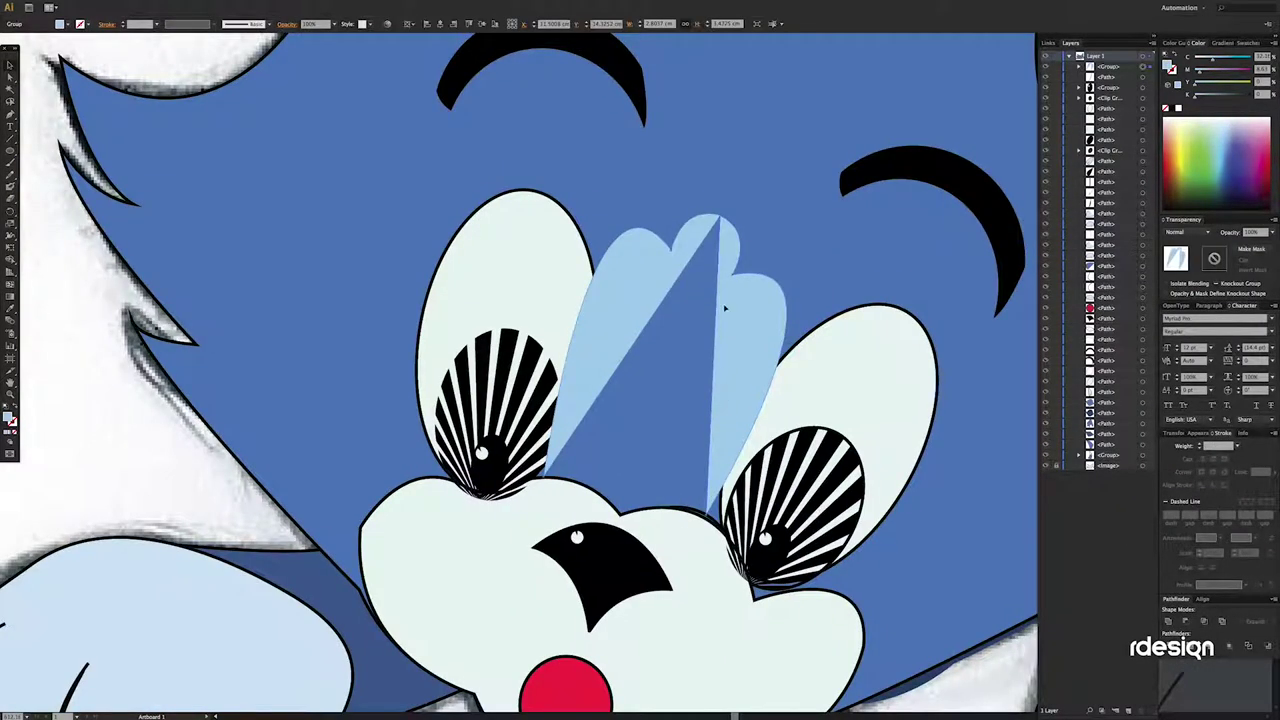
pyautogui.click(725, 308)
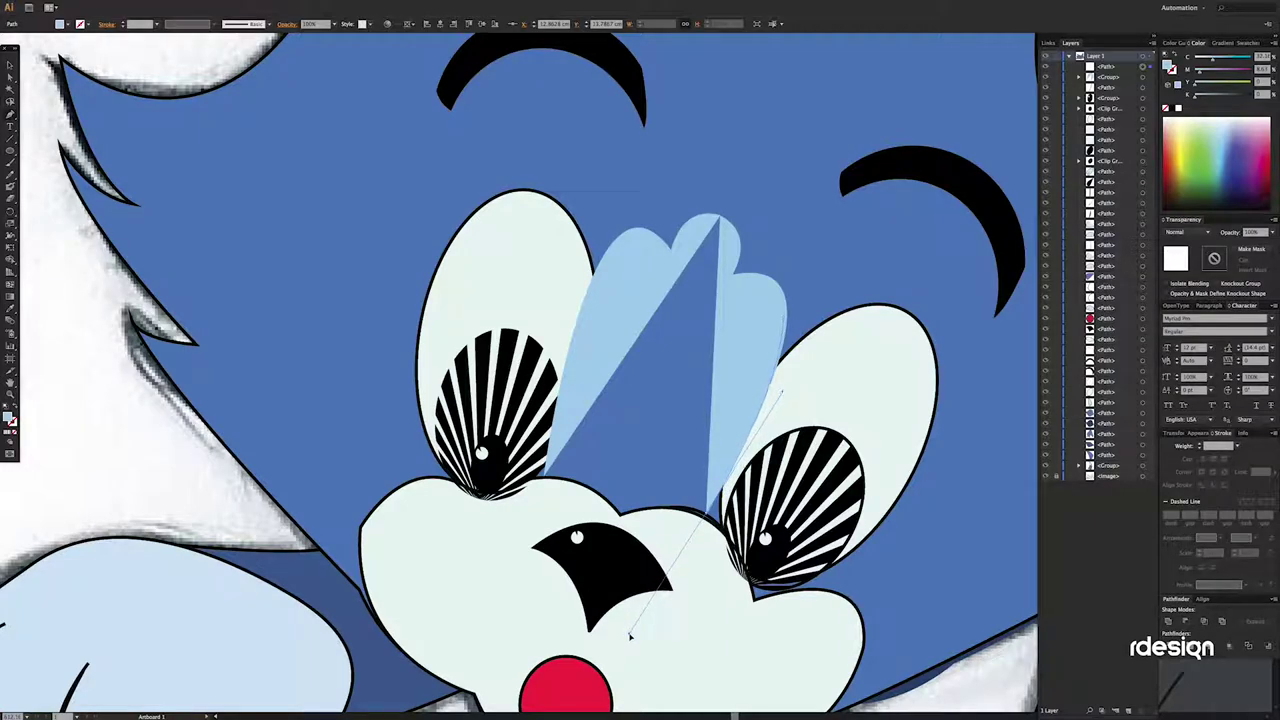
pyautogui.moveTo(630, 636); pyautogui.dragTo(697, 235)
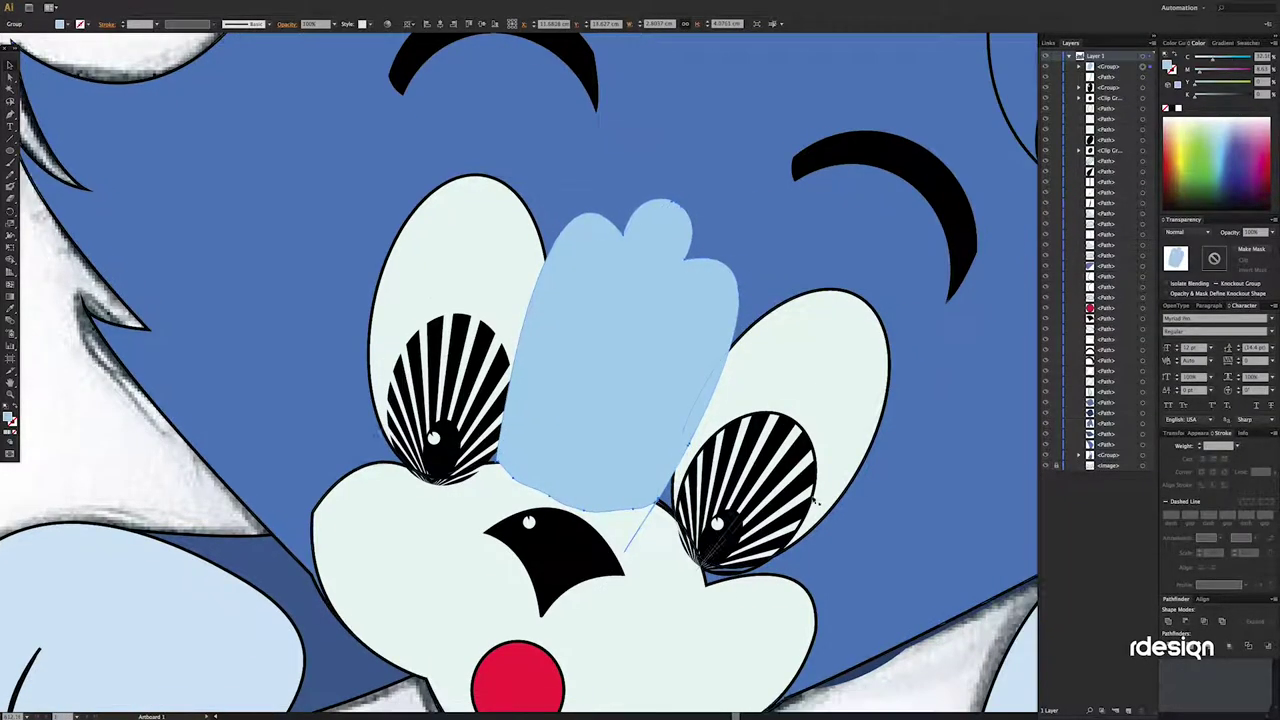
pyautogui.hotkey('ctrl', '-')
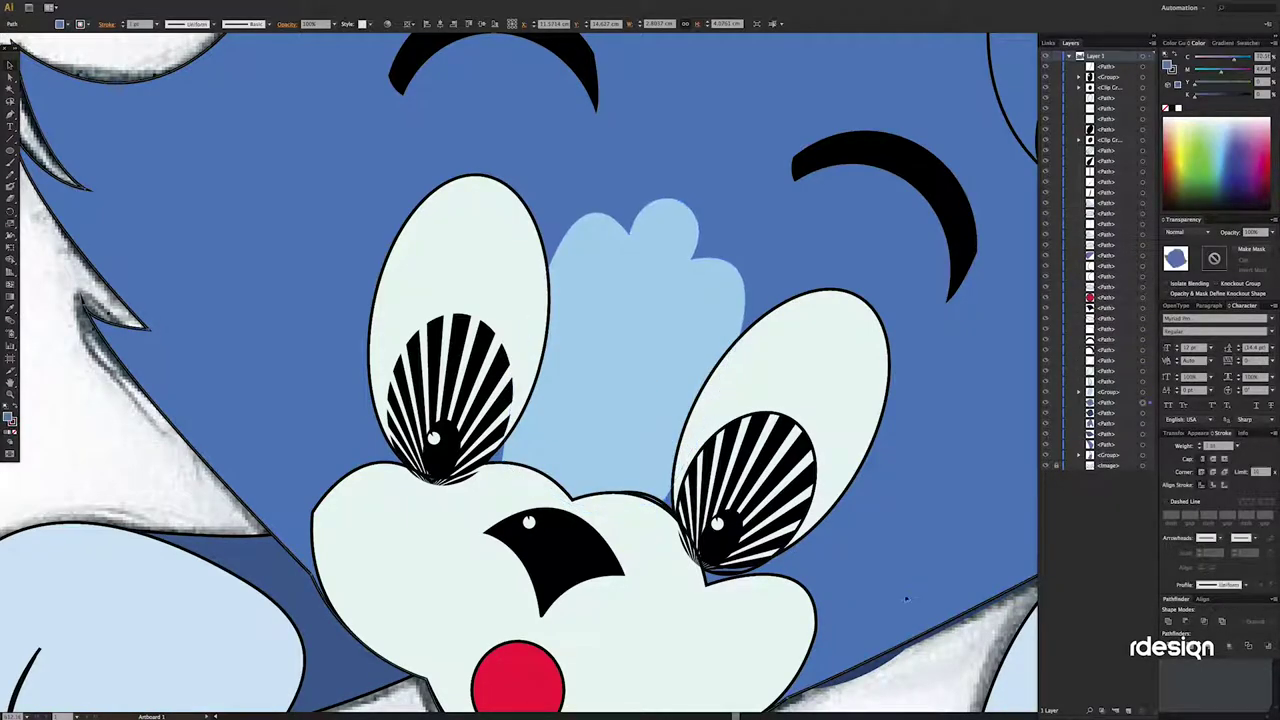
pyautogui.hotkey('ctrl', '-')
pyautogui.hotkey('ctrl', '-')
pyautogui.hotkey('ctrl', '-')
pyautogui.hotkey('ctrl', '0')
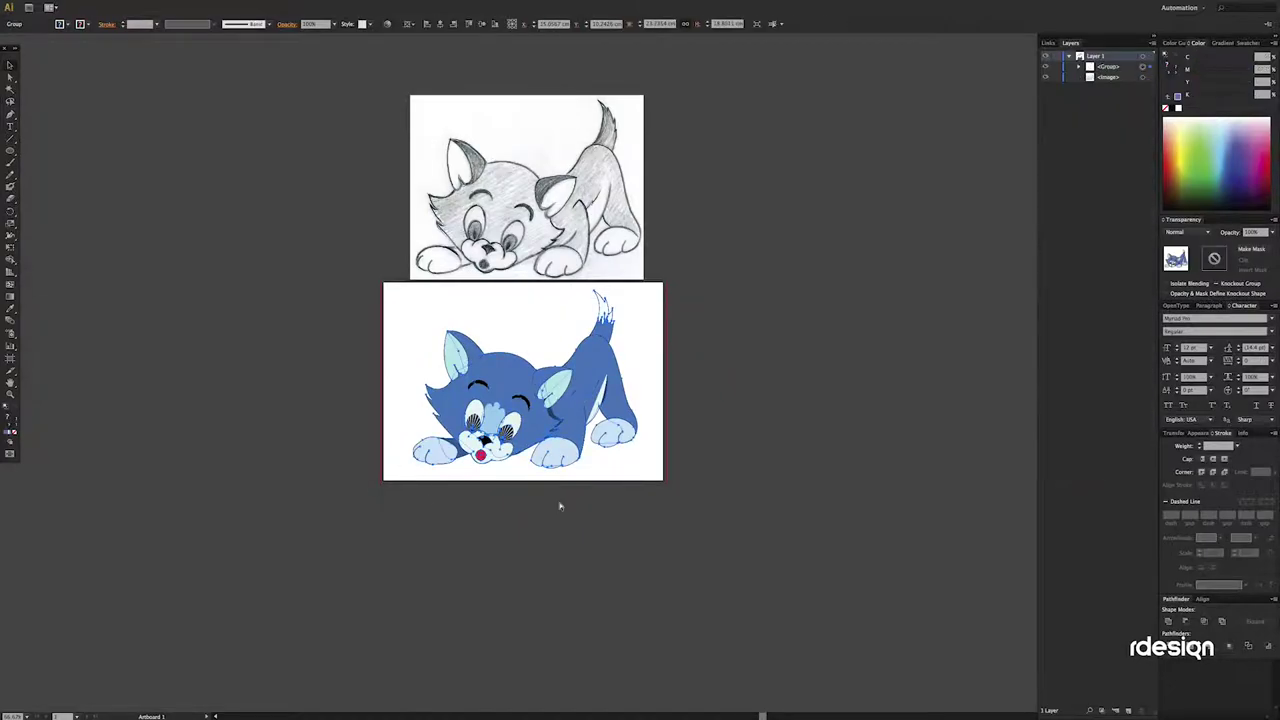
# Alt-drag a copy of the cat and repeat with Ctrl+D to build the 3×3 grid.
pyautogui.moveTo(683, 443); pyautogui.dragTo(505, 380)
pyautogui.hotkey('ctrl', '+')
pyautogui.hotkey('ctrl', 'd')
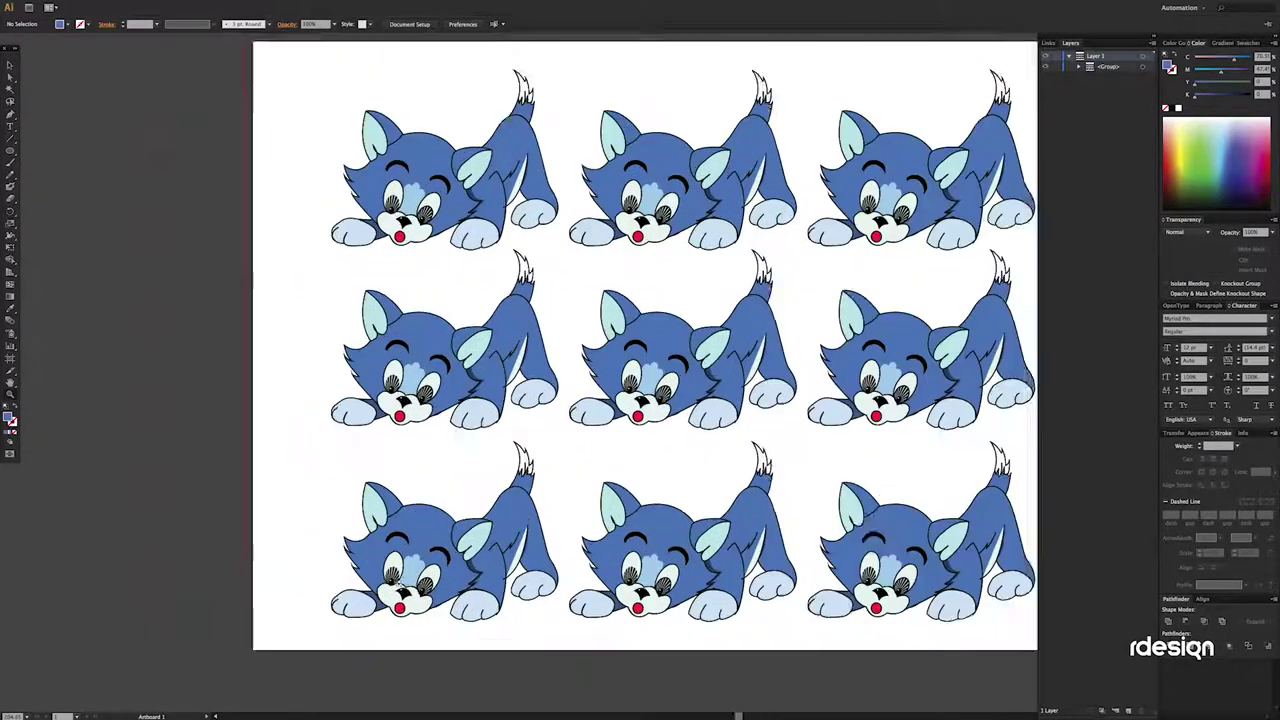
# Draw an oval under the top-left cat and apply Gaussian Blur for a soft shadow.
pyautogui.moveTo(190, 232); pyautogui.dragTo(431, 254)
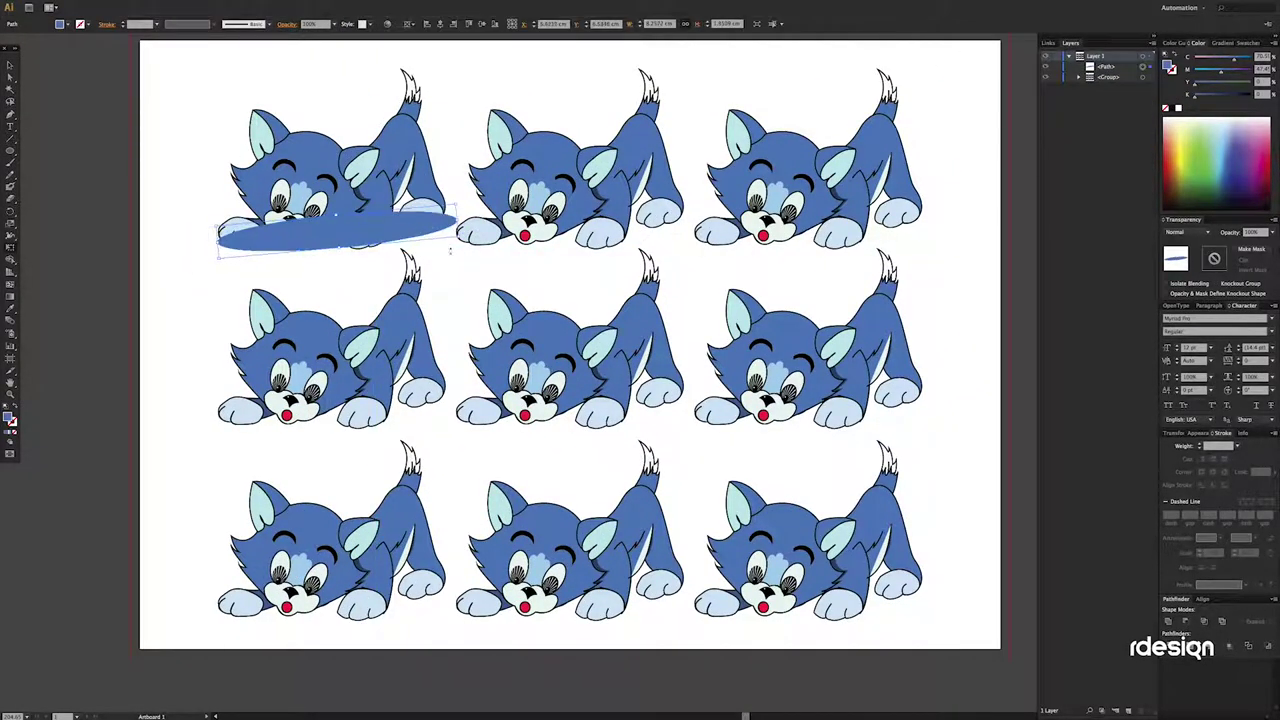
pyautogui.click(210, 5)
pyautogui.click(390, 185)
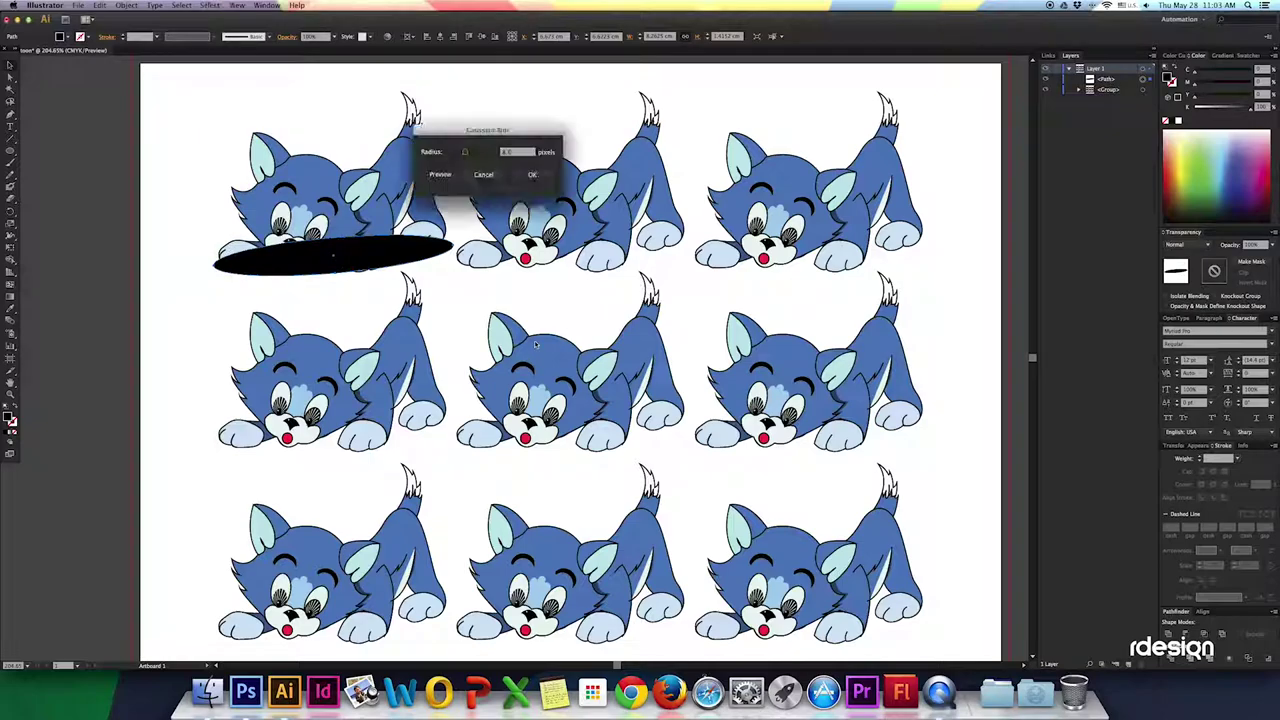
pyautogui.press('Return')
pyautogui.hotkey('ctrl', '+')
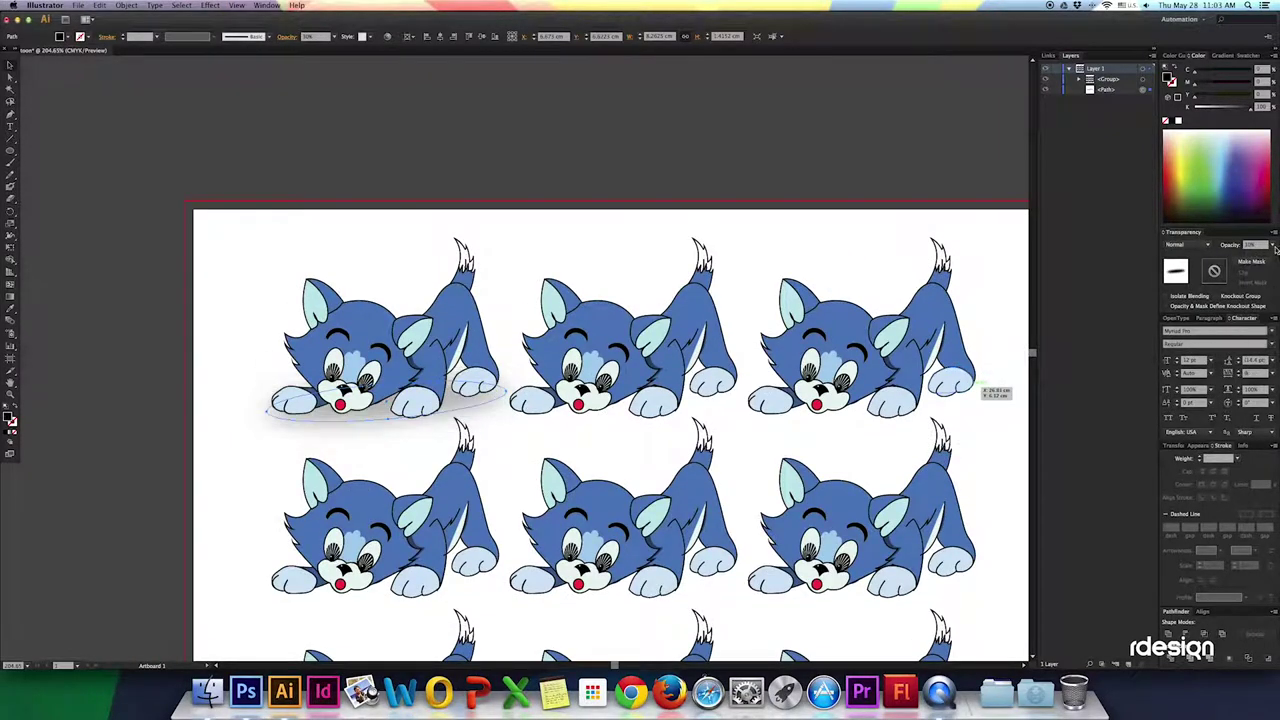